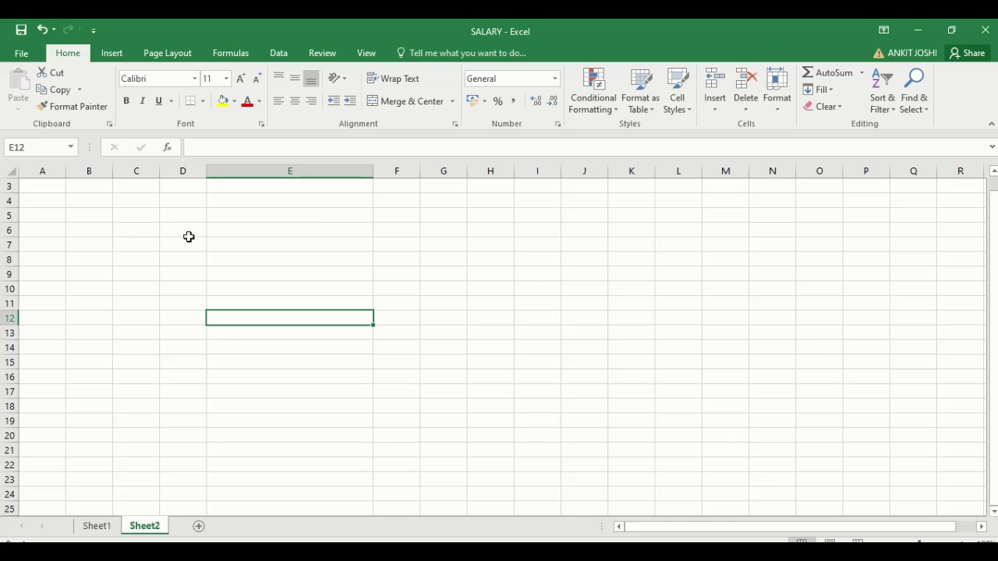
Enter the text "Ribbon" in cell E5 of Sheet2.
click(258, 217)
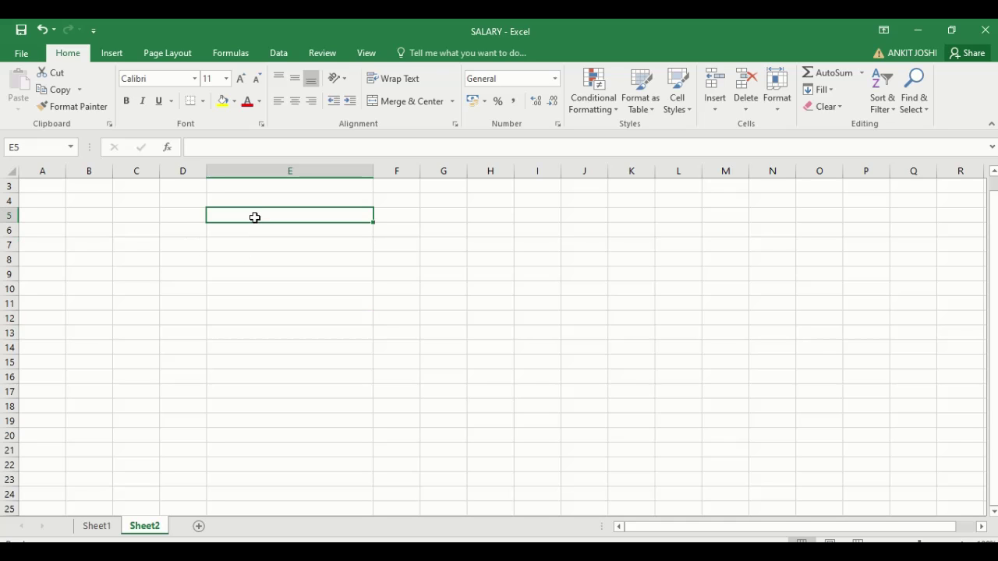
text(Ribbon)
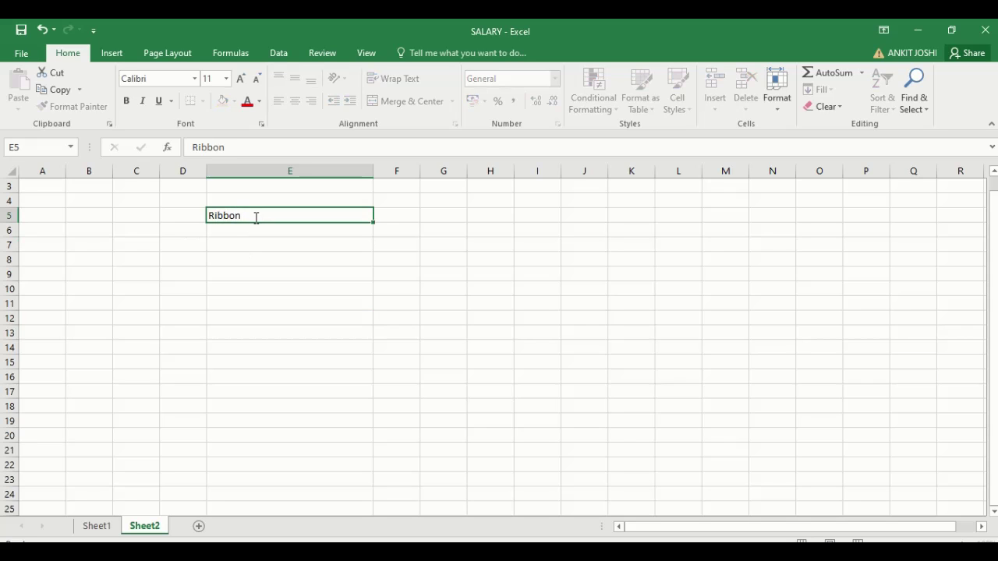
key(Return)
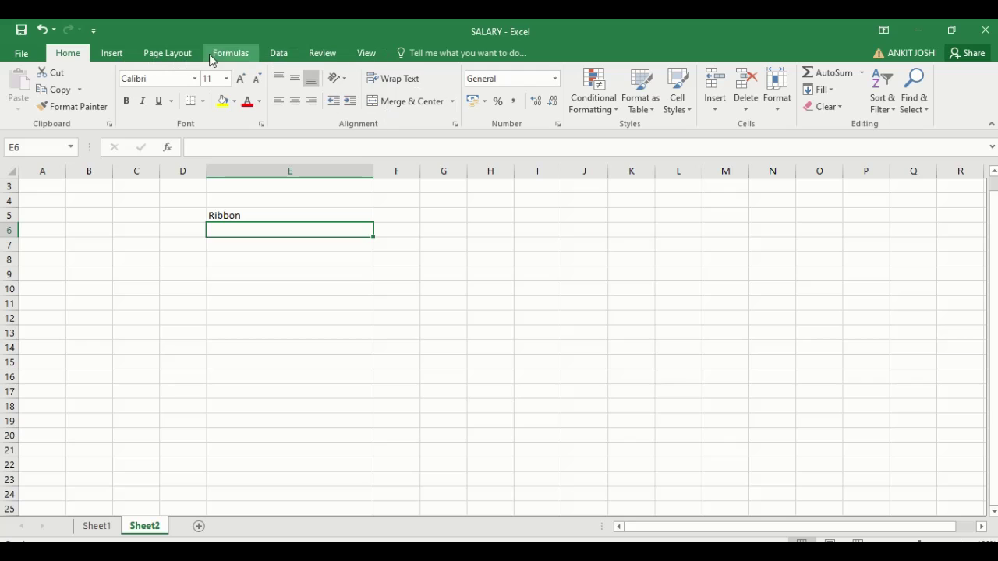
Open the ribbon customization options and examine the commands in the Home tab's Clipboard group.
right_click(406, 127)
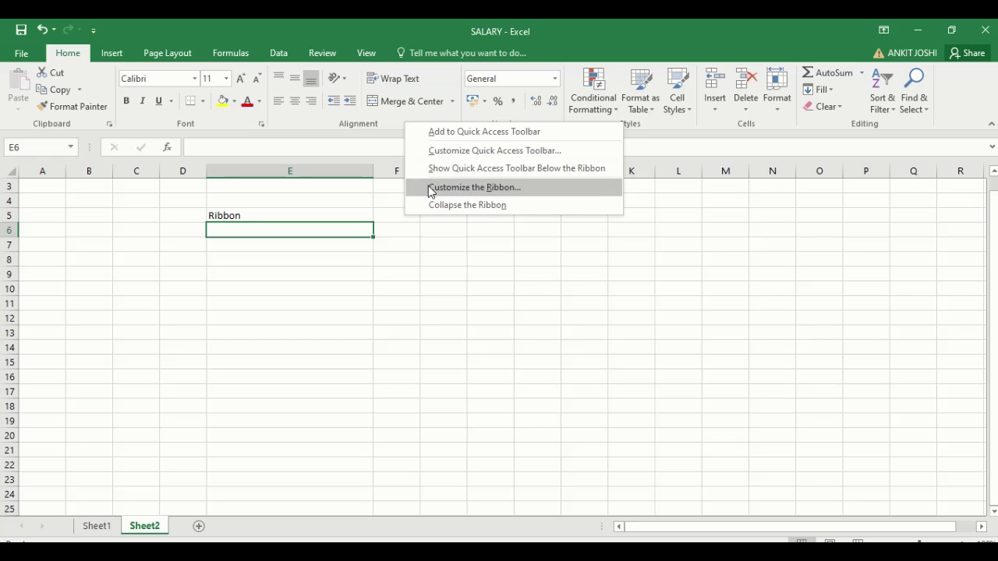
click(473, 187)
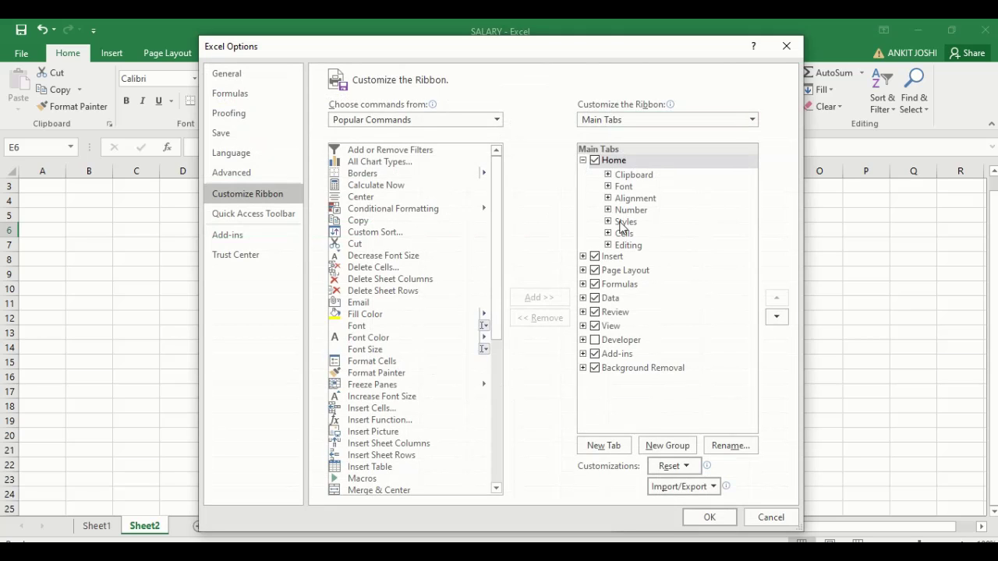
click(609, 175)
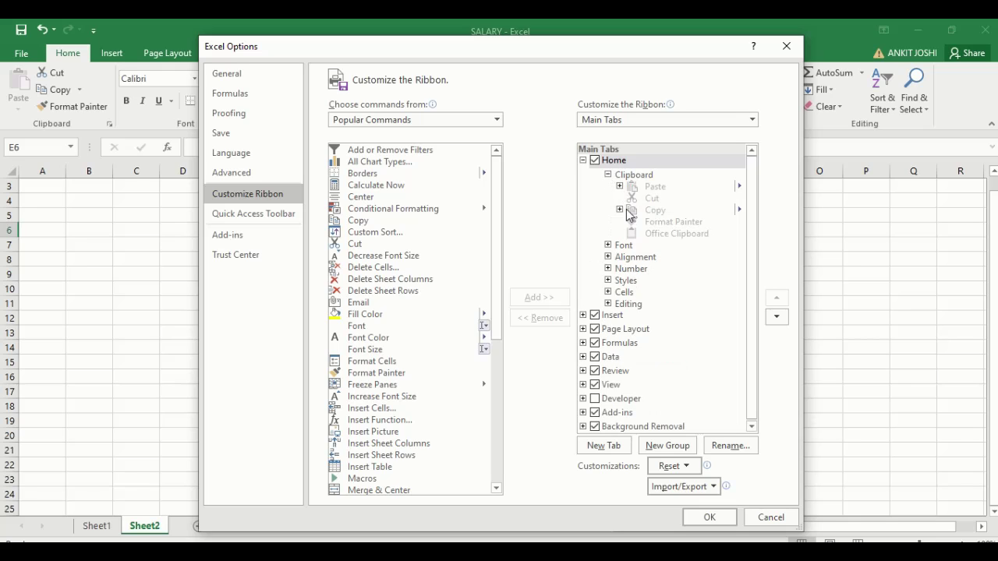
click(608, 176)
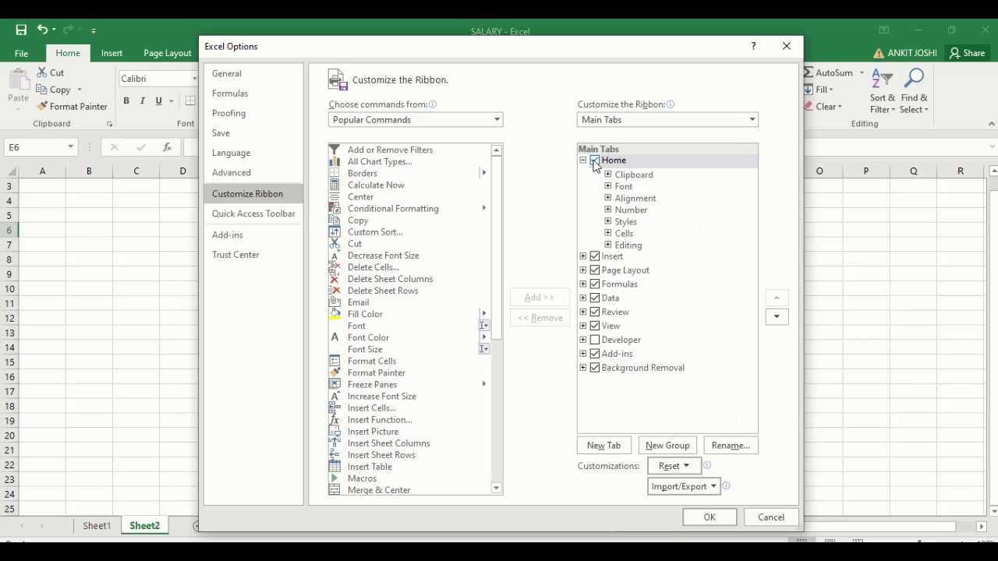
Switch the list of customizable ribbon tabs from Main Tabs to Tool Tabs.
click(638, 119)
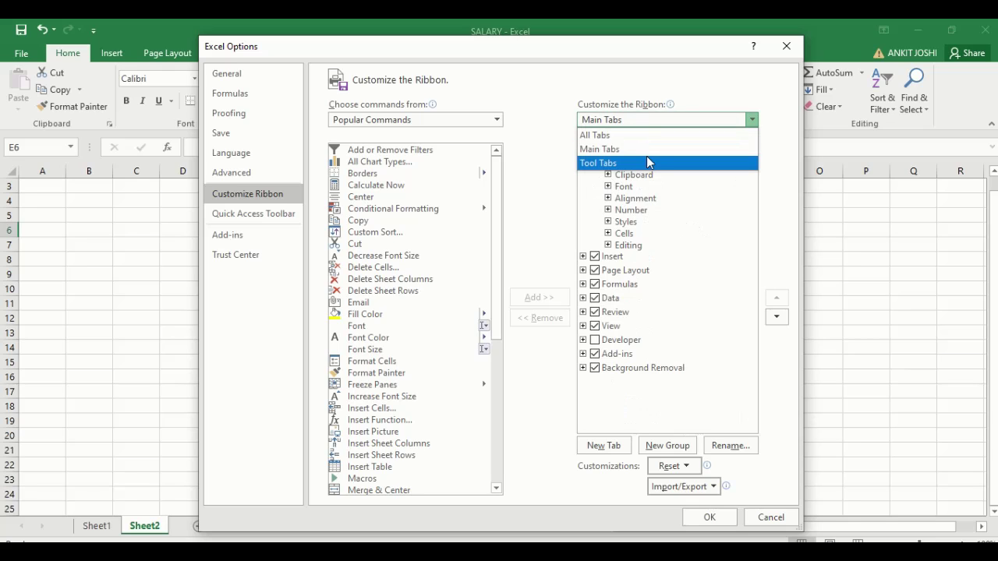
click(638, 150)
click(671, 120)
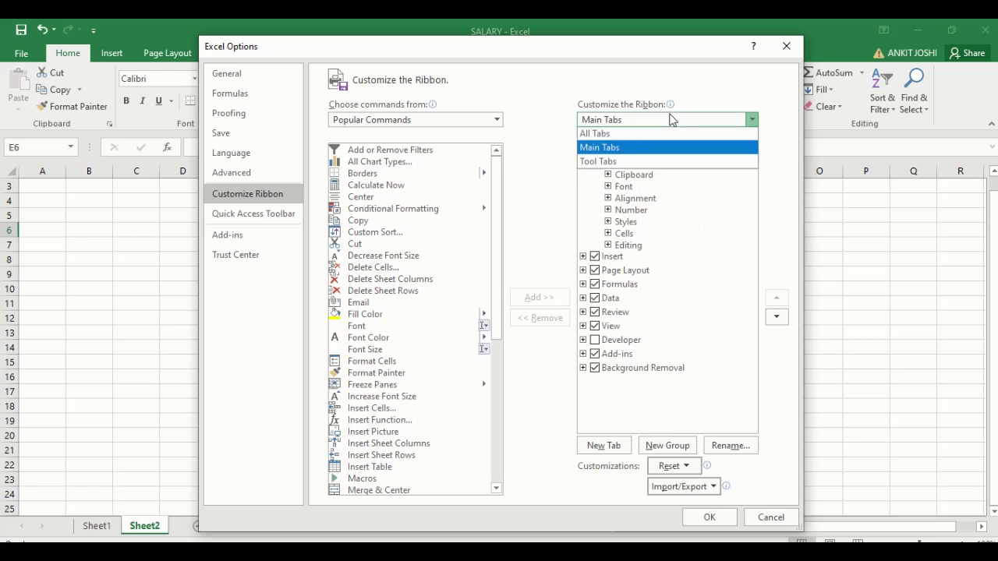
click(644, 163)
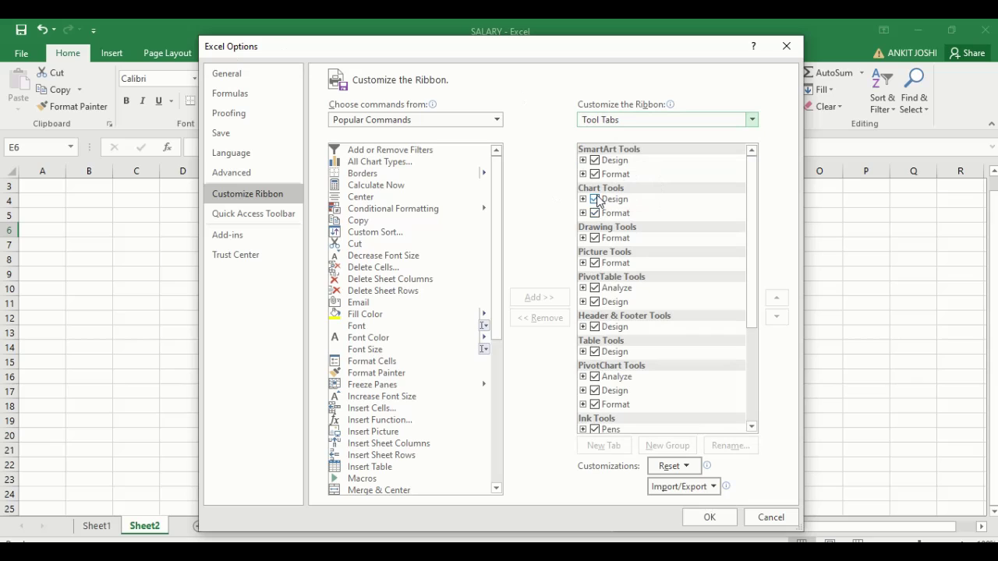
Try to add the Borders command to the ribbon's tool tabs.
click(360, 151)
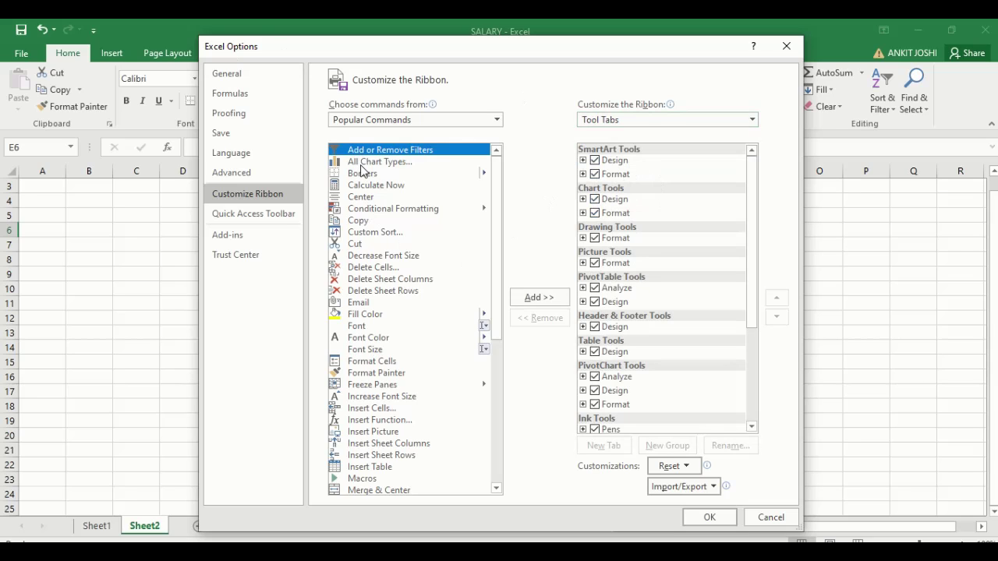
click(361, 172)
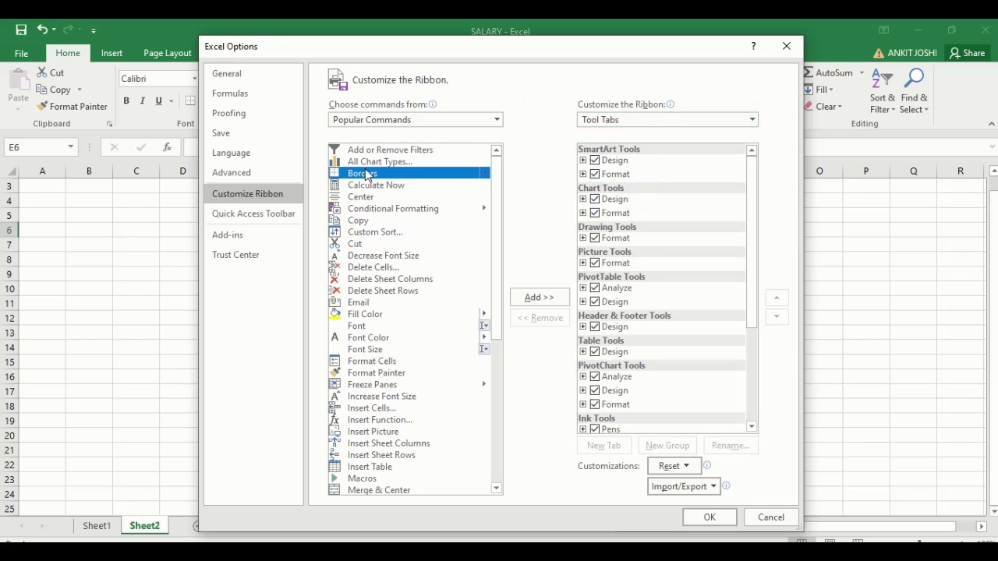
click(540, 298)
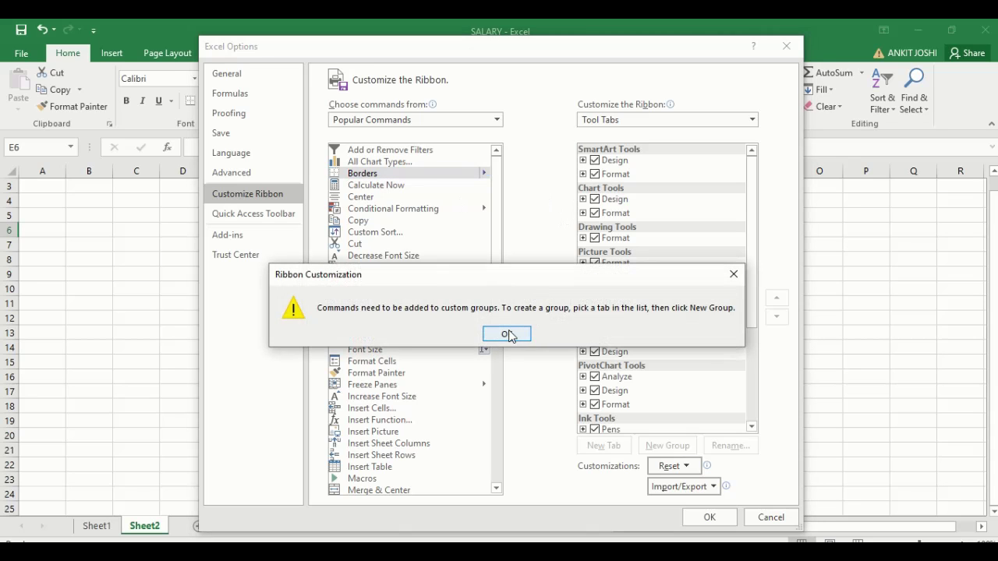
click(506, 334)
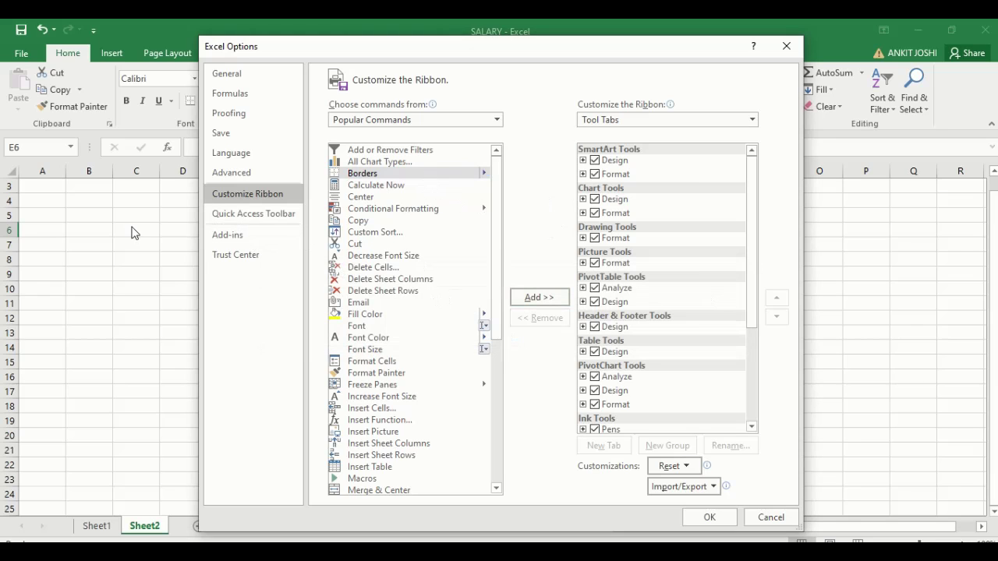
List All Tabs in the ribbon customization and look through the rest of the popular commands.
click(590, 124)
click(590, 150)
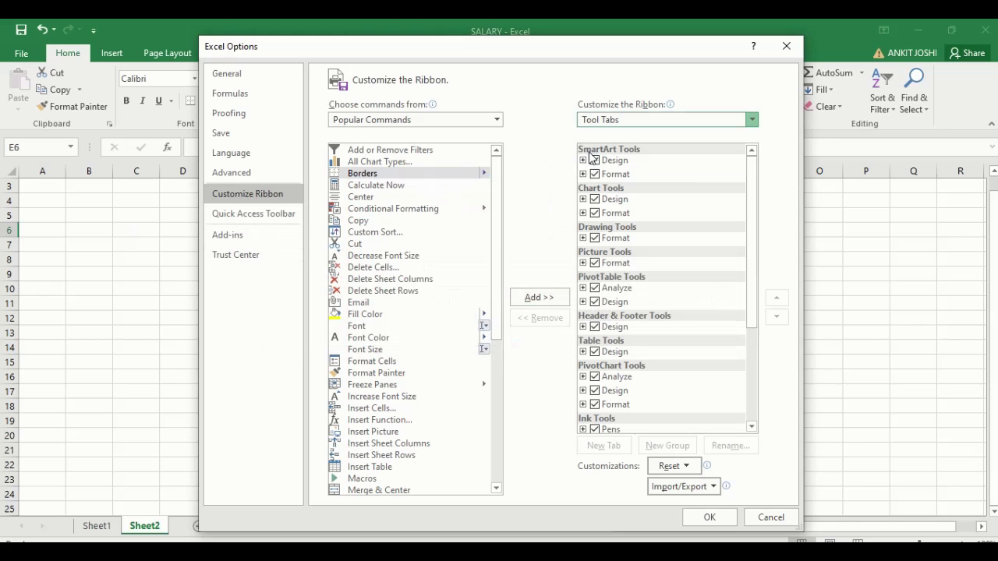
click(590, 118)
click(596, 131)
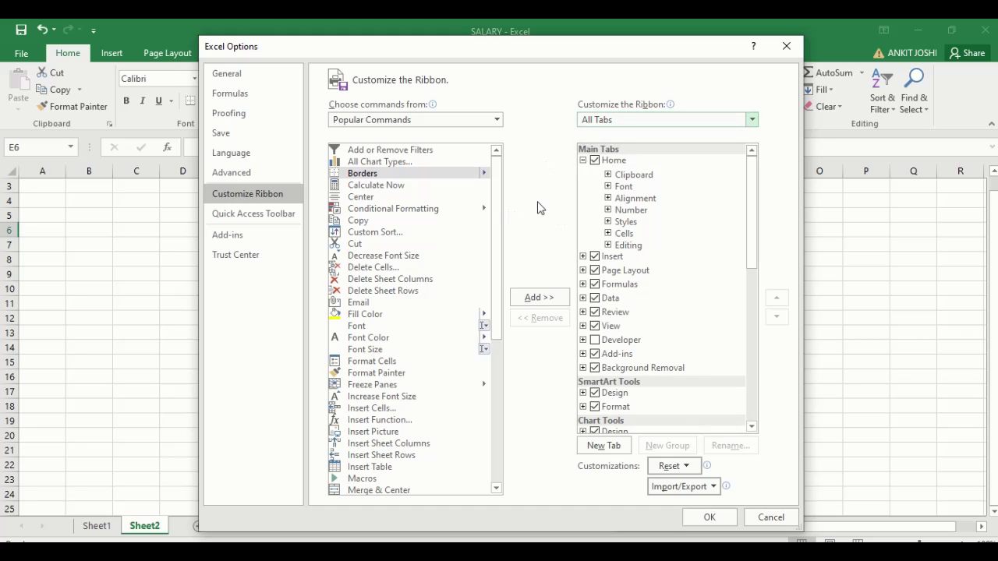
drag(498, 332, 497, 513)
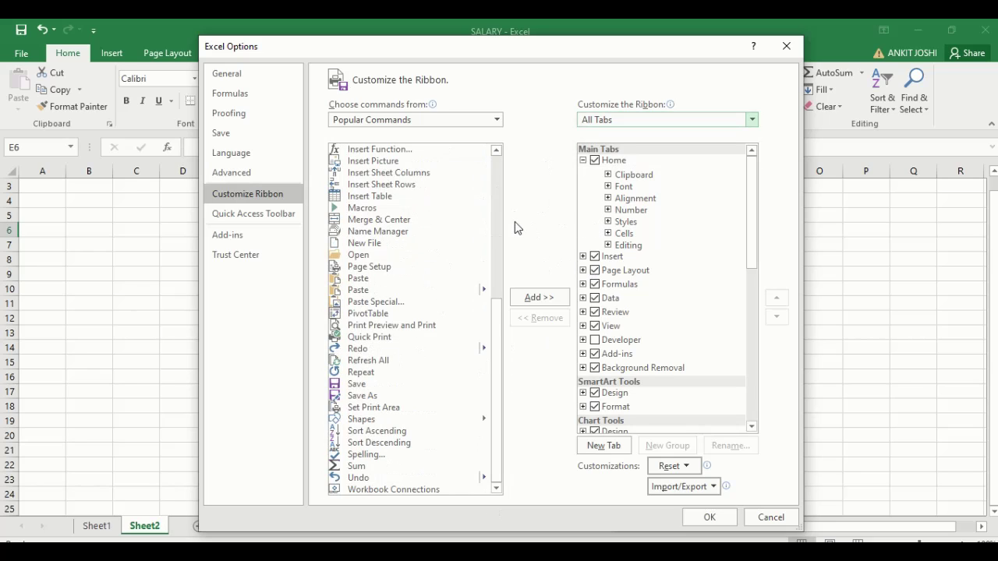
Review the General, Formulas, Proofing, Save and Language pages of the program options.
click(228, 75)
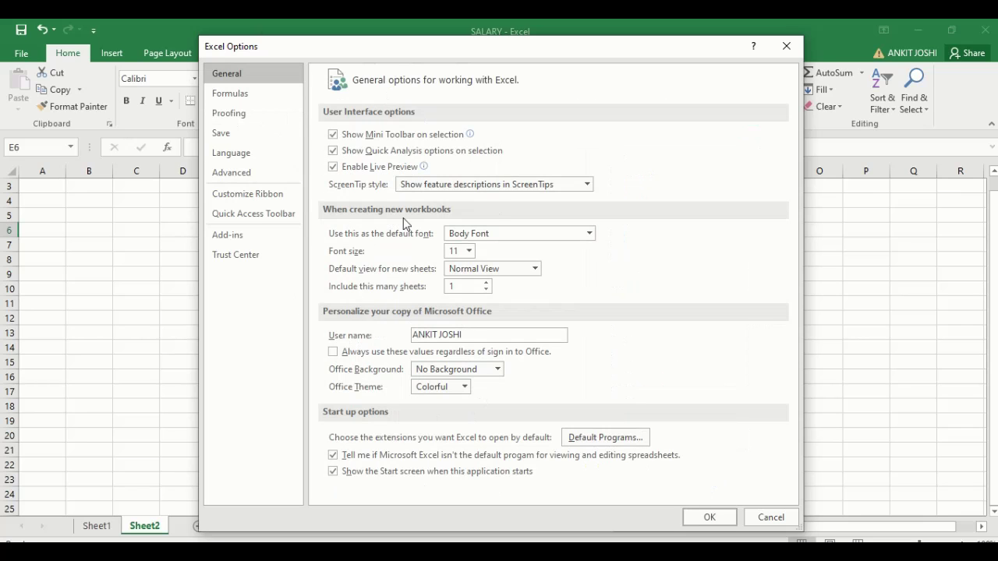
click(231, 93)
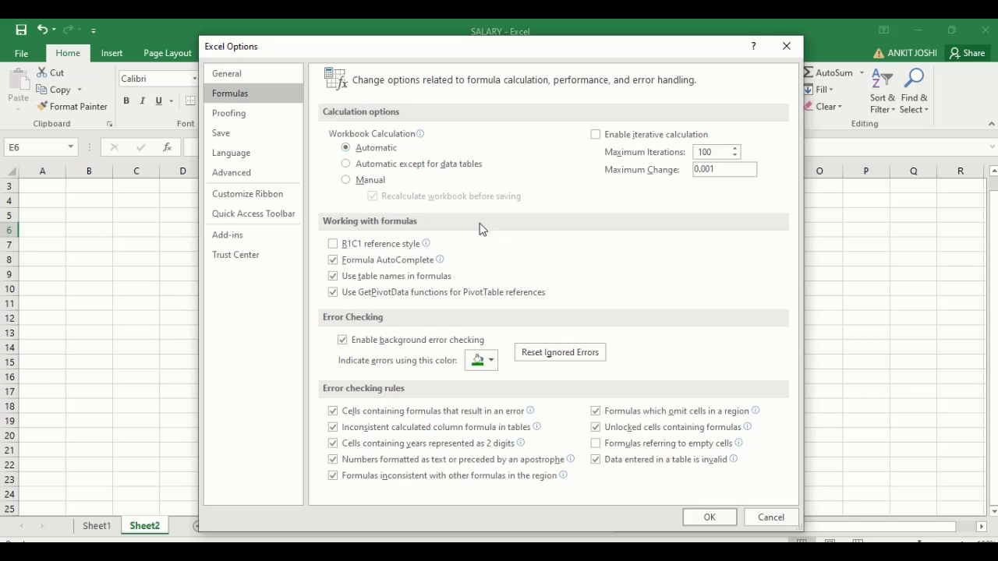
click(250, 112)
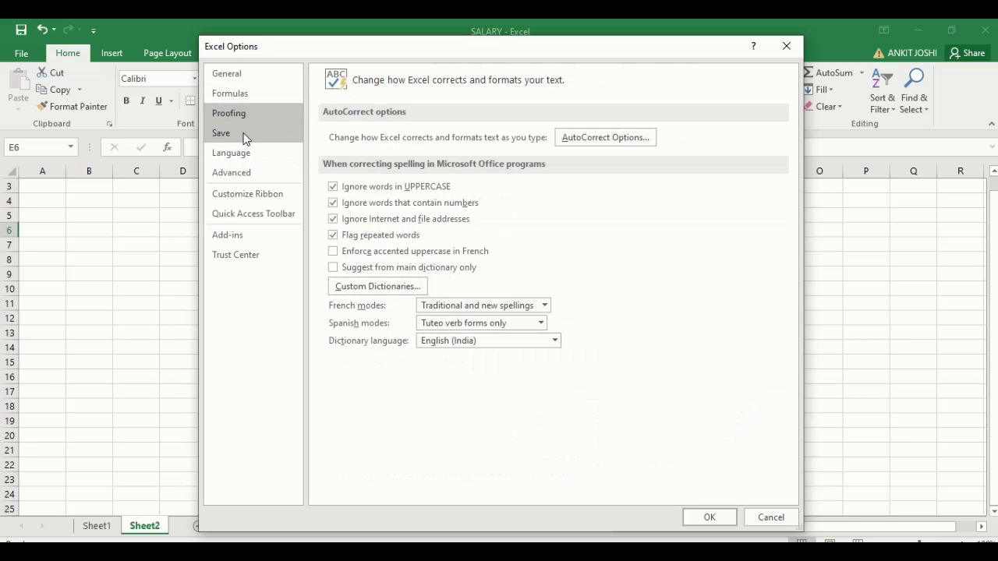
click(244, 138)
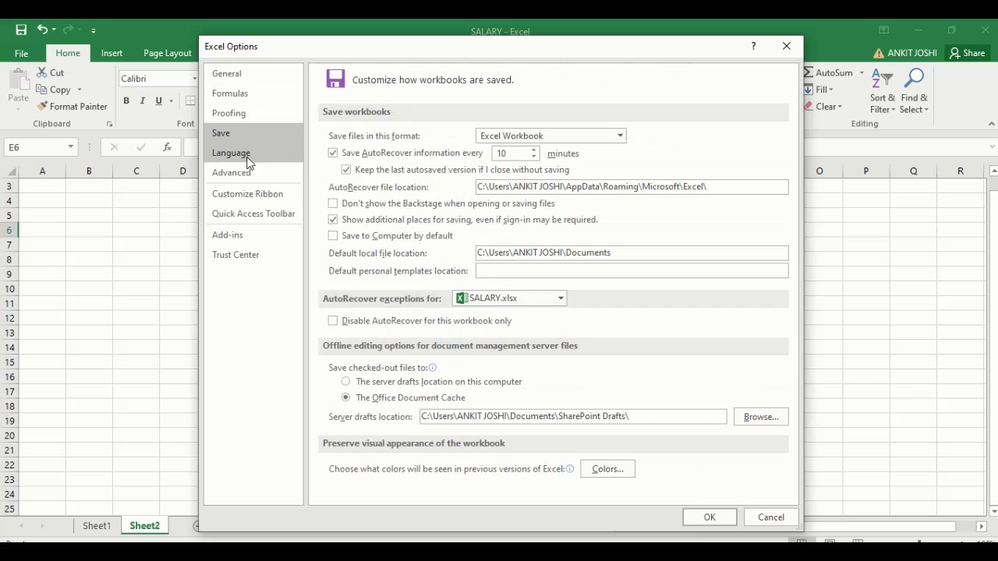
click(214, 156)
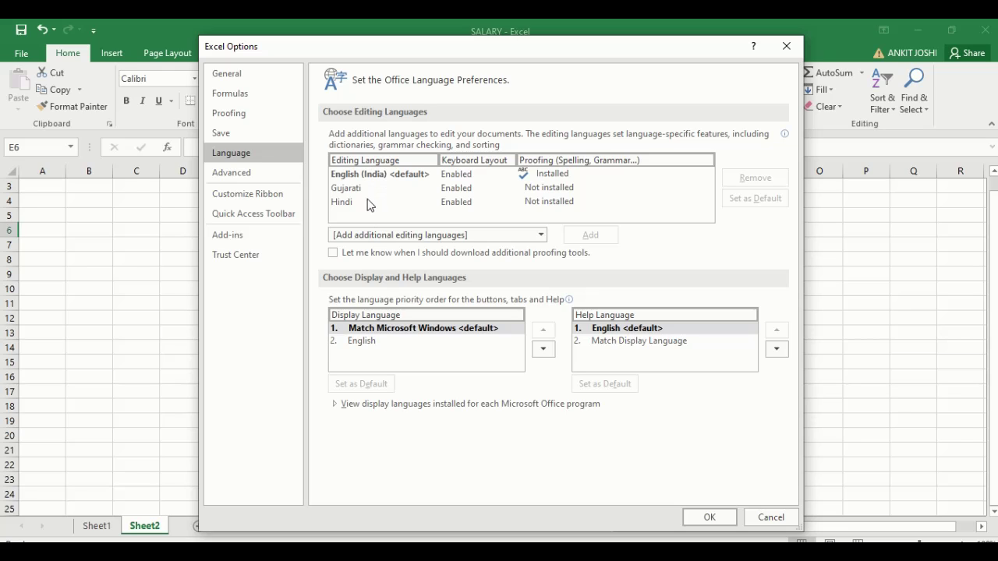
Add the Font Color command to the Quick Access Toolbar for all documents.
click(286, 217)
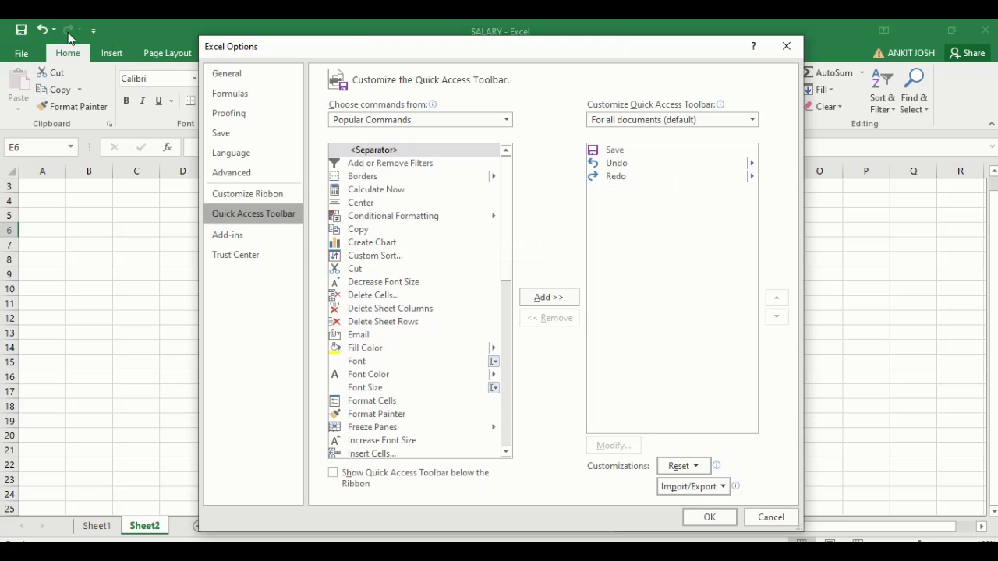
click(363, 364)
click(369, 377)
click(538, 299)
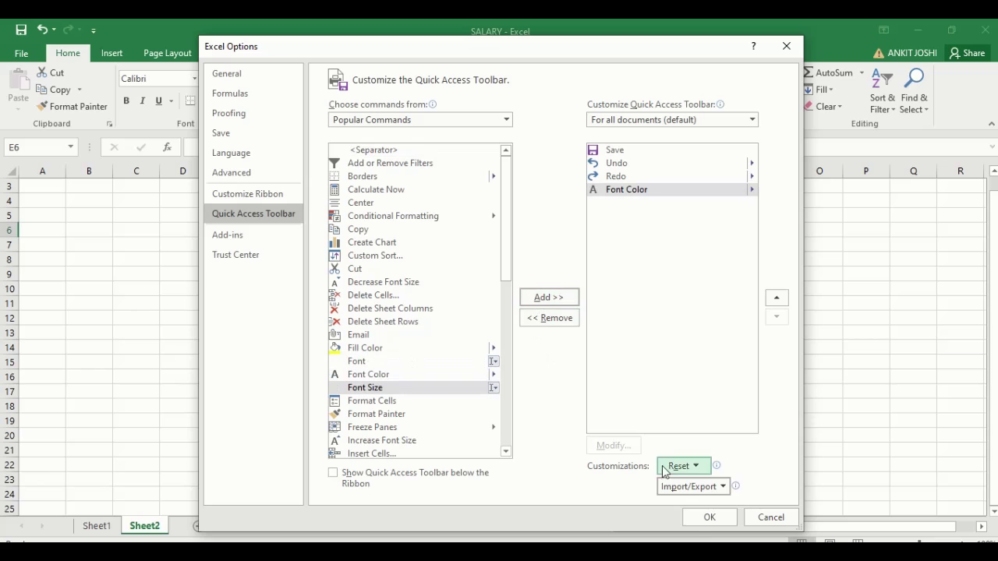
click(708, 521)
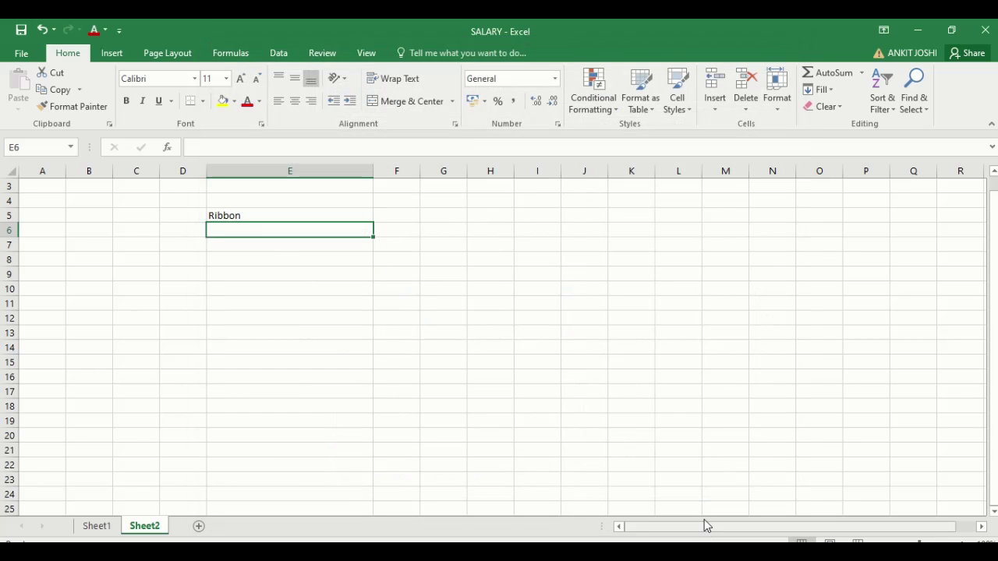
Remove the Font Color command from the Quick Access Toolbar.
right_click(97, 31)
click(100, 265)
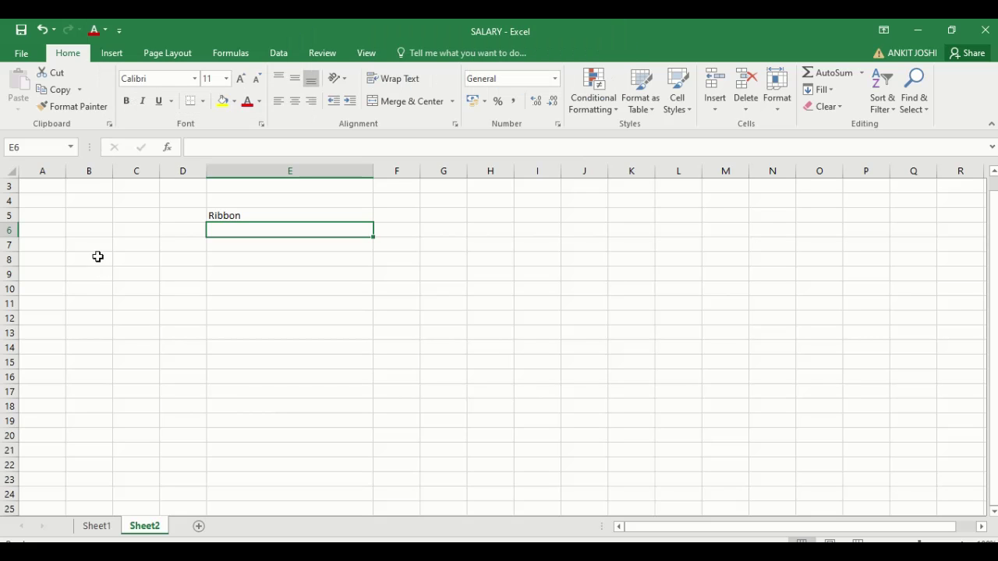
right_click(93, 34)
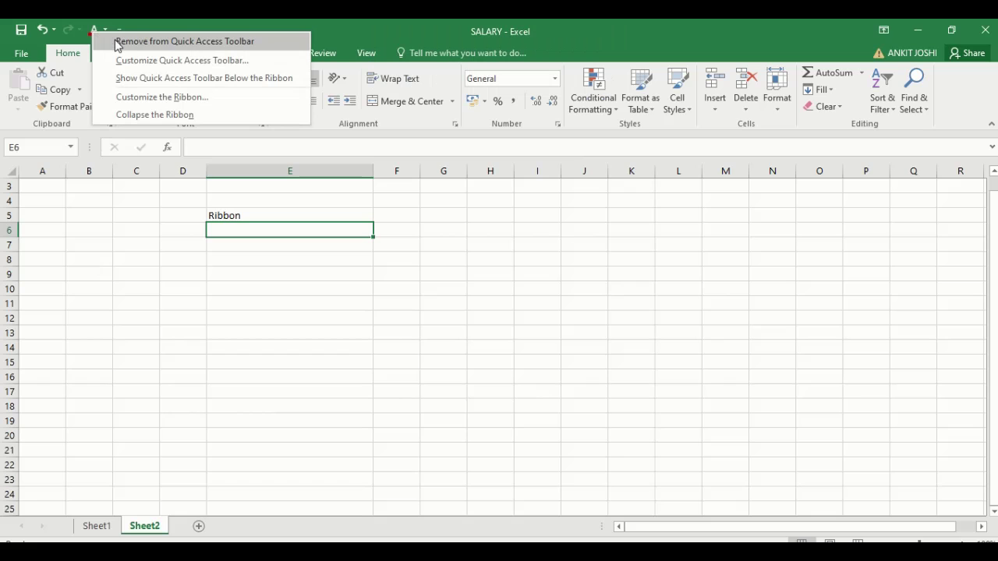
click(133, 43)
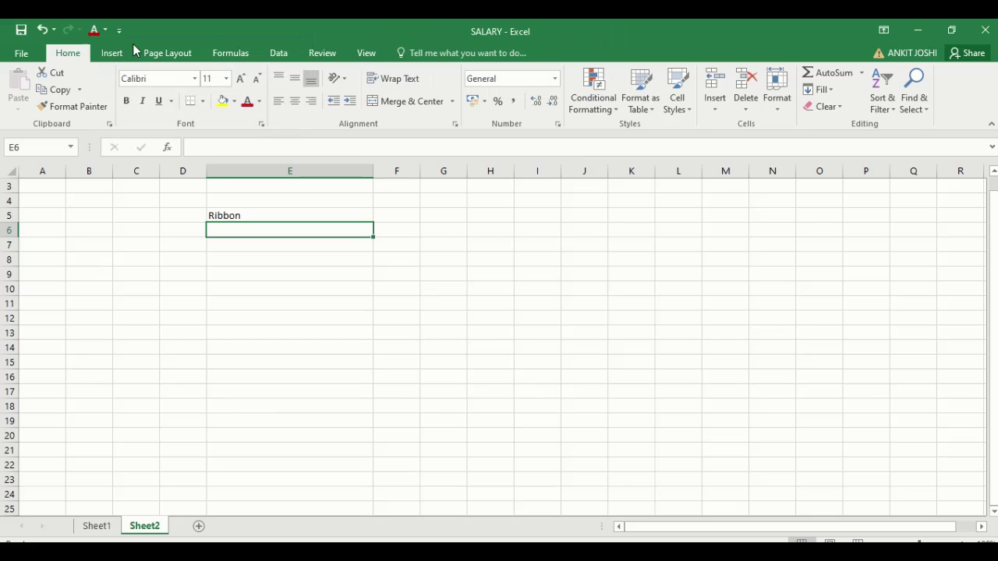
Collapse the ribbon and restore it to its full permanent display.
right_click(283, 123)
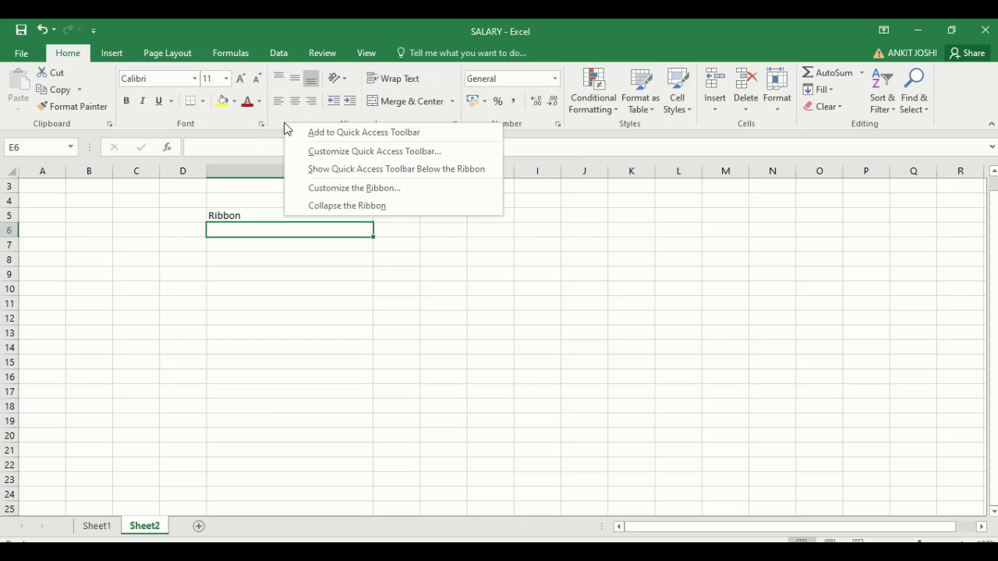
click(348, 206)
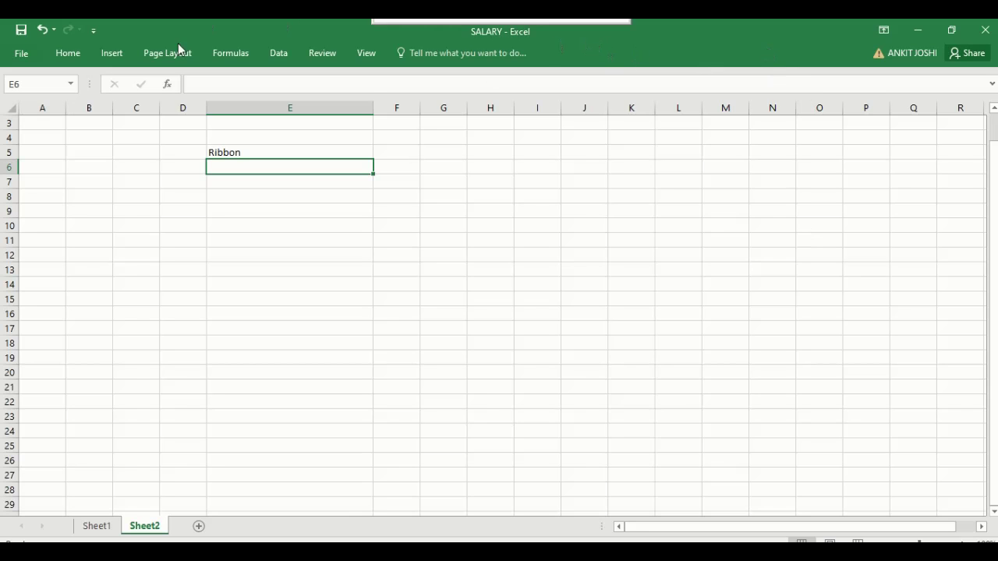
click(68, 53)
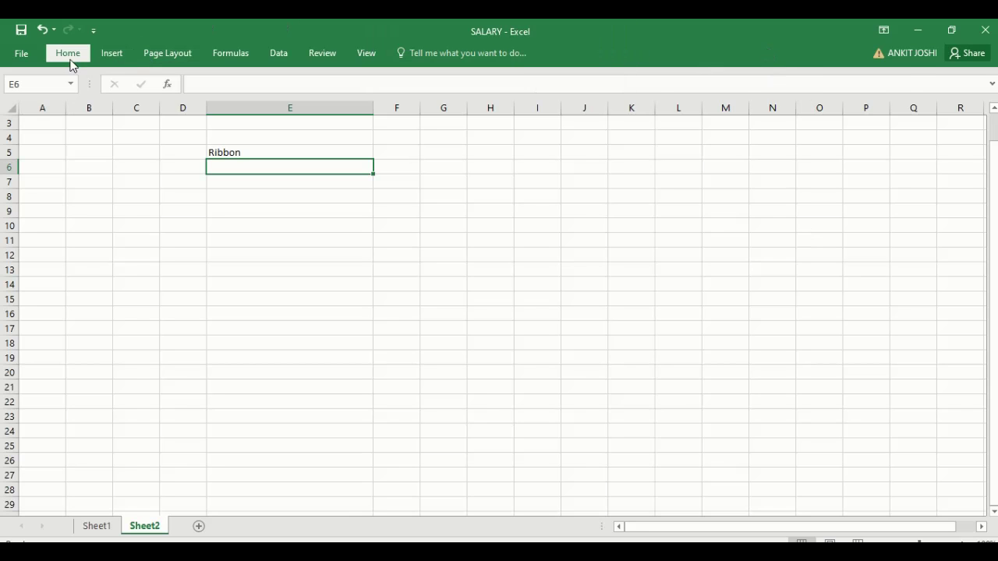
right_click(211, 117)
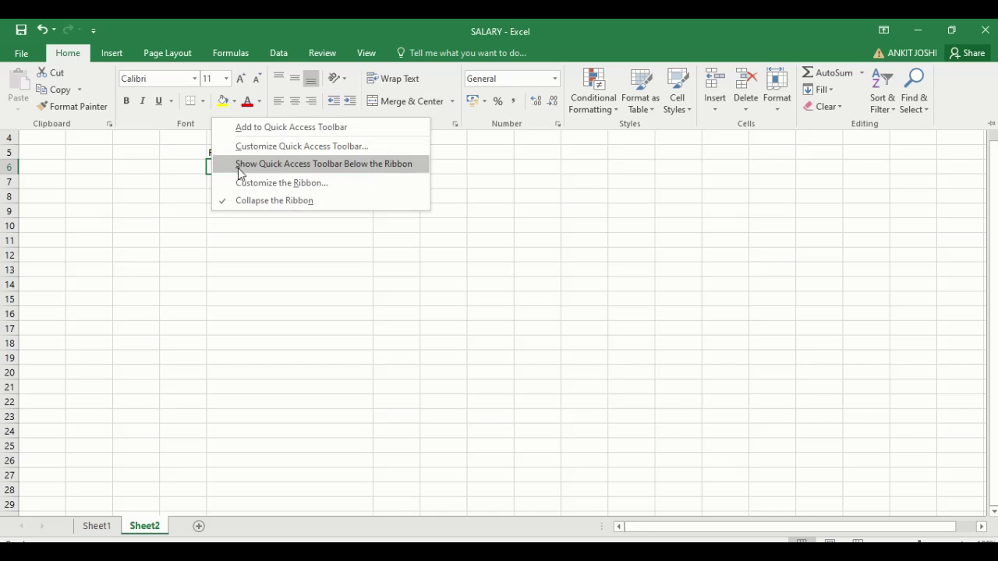
click(258, 202)
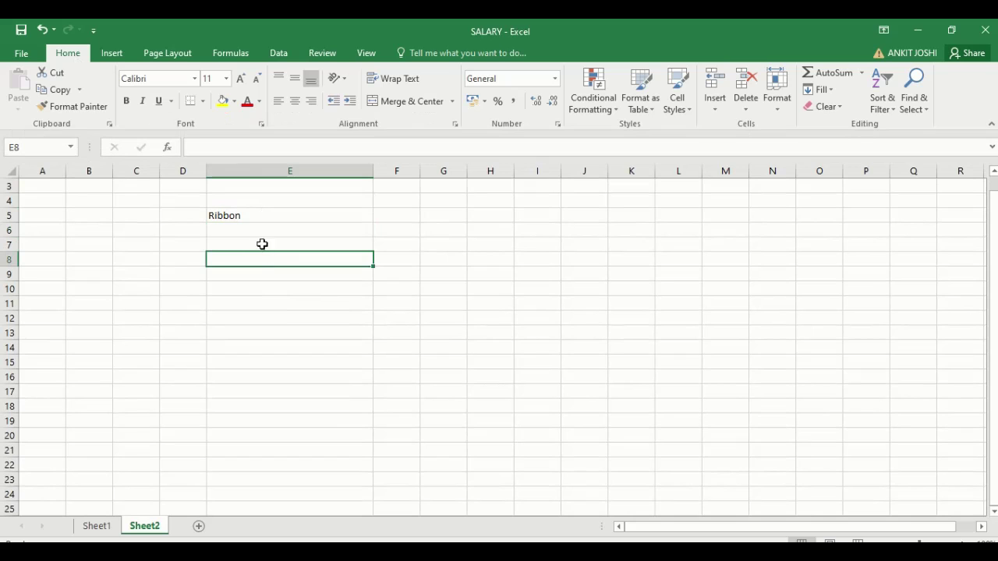
Enter "Workbooks" in cell E6, directly below the "Ribbon" entry.
click(227, 216)
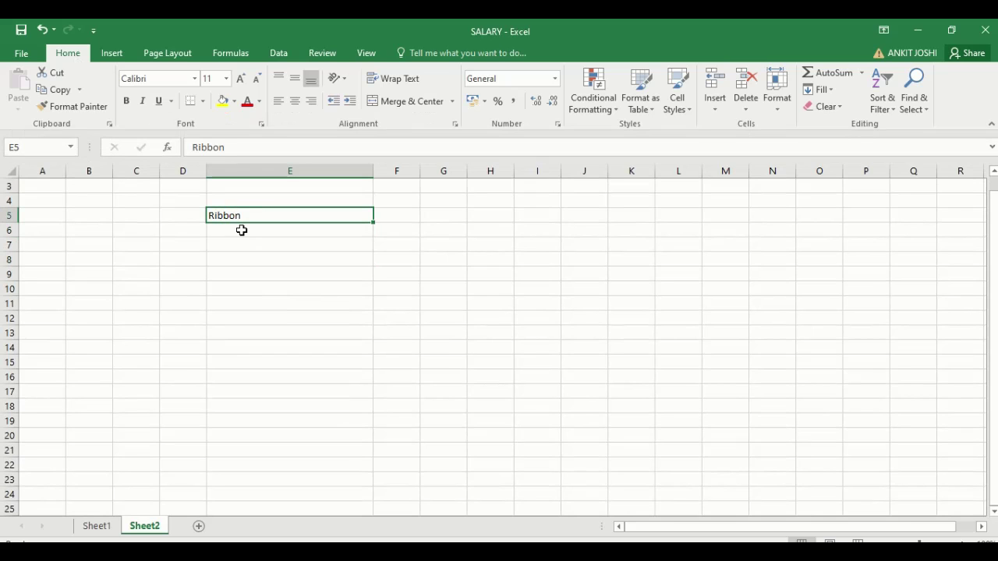
click(241, 230)
text(W)
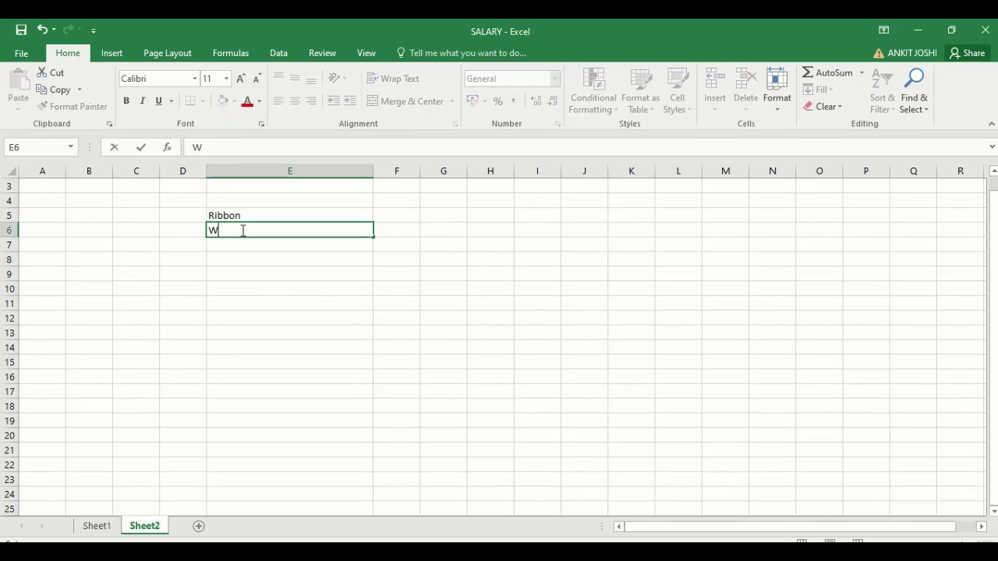
text(orkbooks)
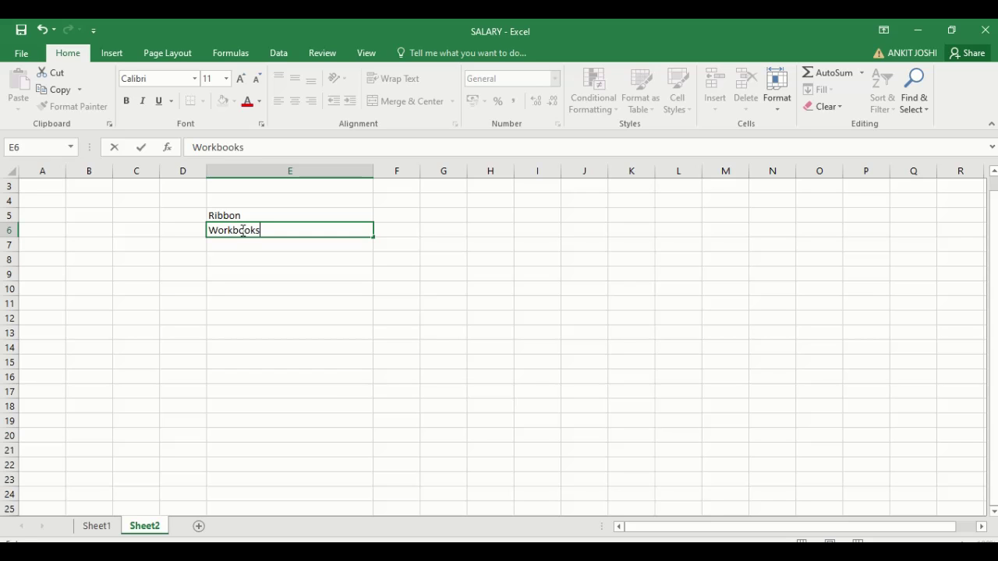
key(Return)
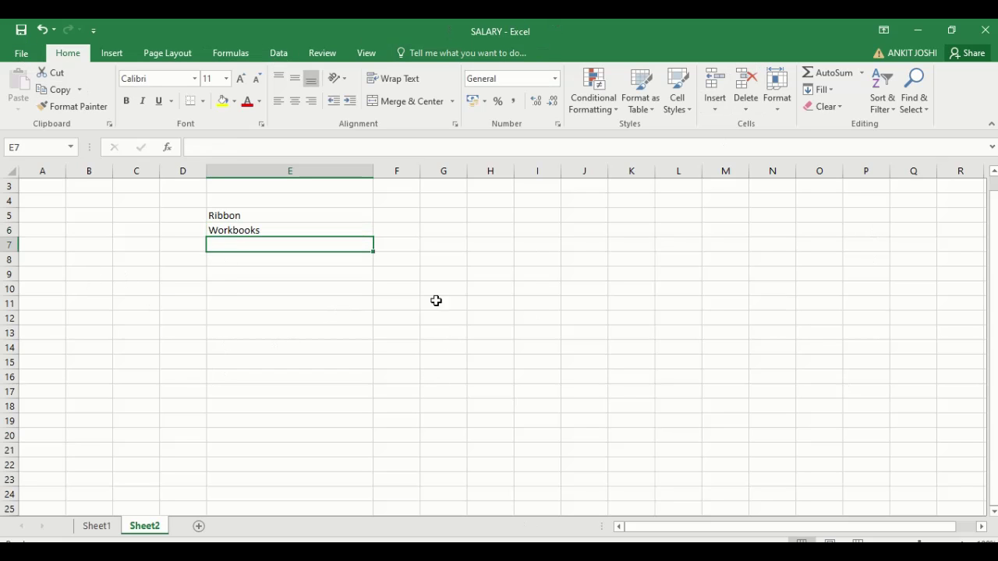
Review the workbook protection options and view the Encrypt with Password dialog without setting a password.
click(14, 57)
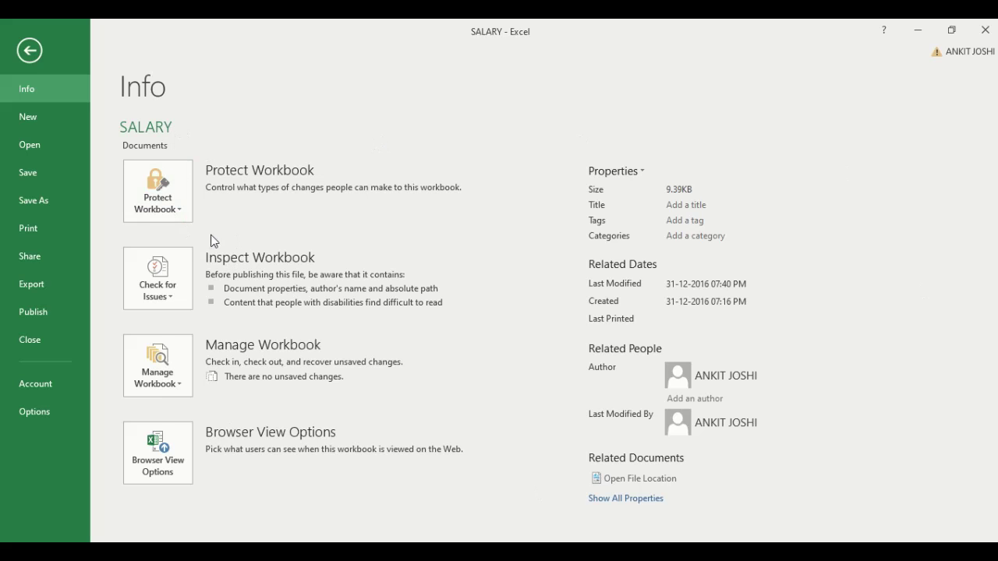
click(176, 214)
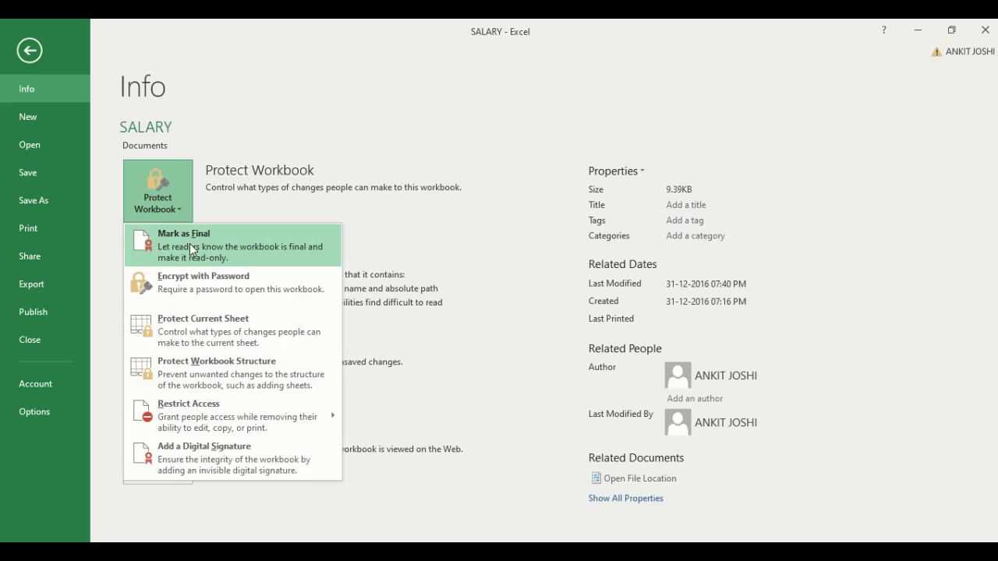
mouse_move(210, 403)
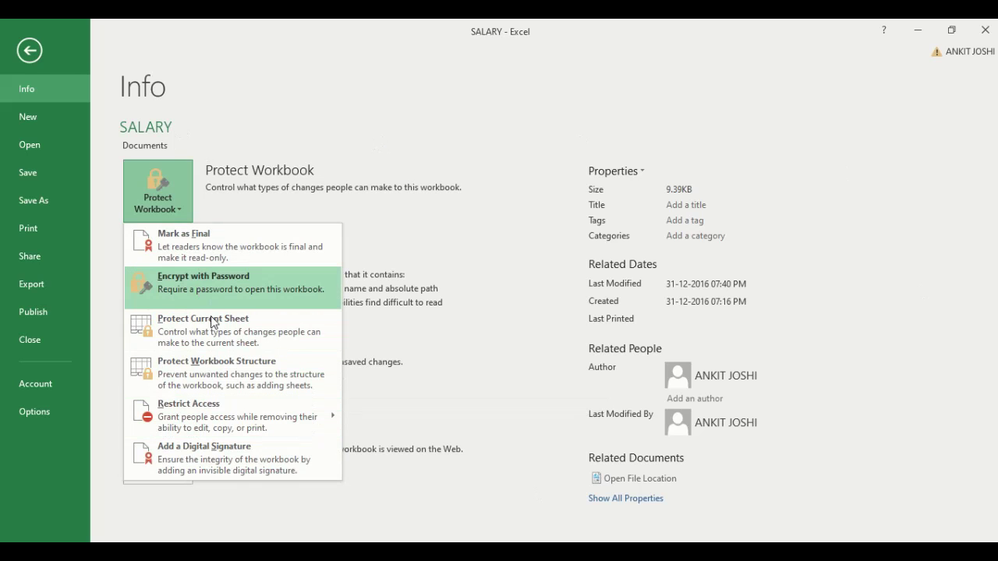
click(201, 278)
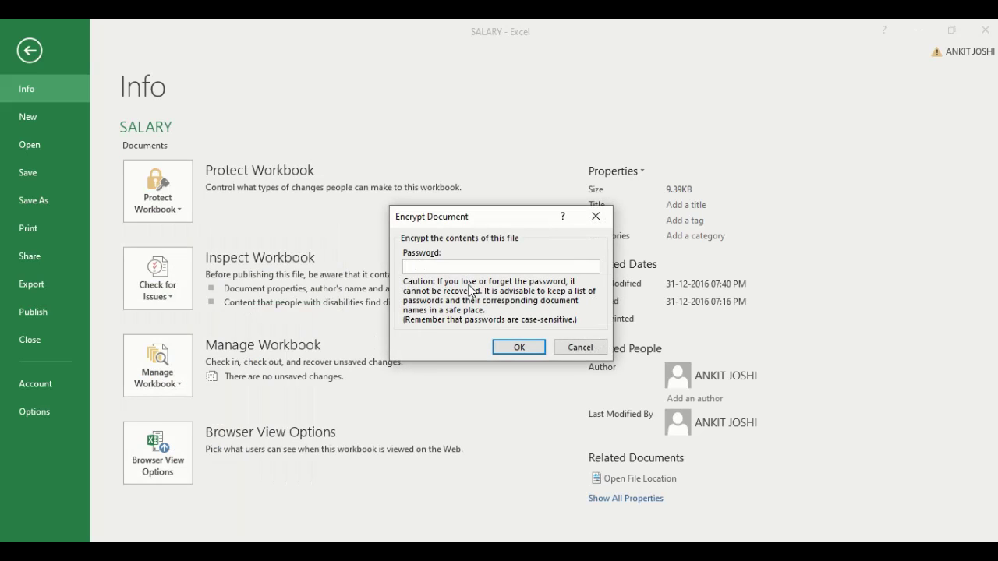
click(563, 349)
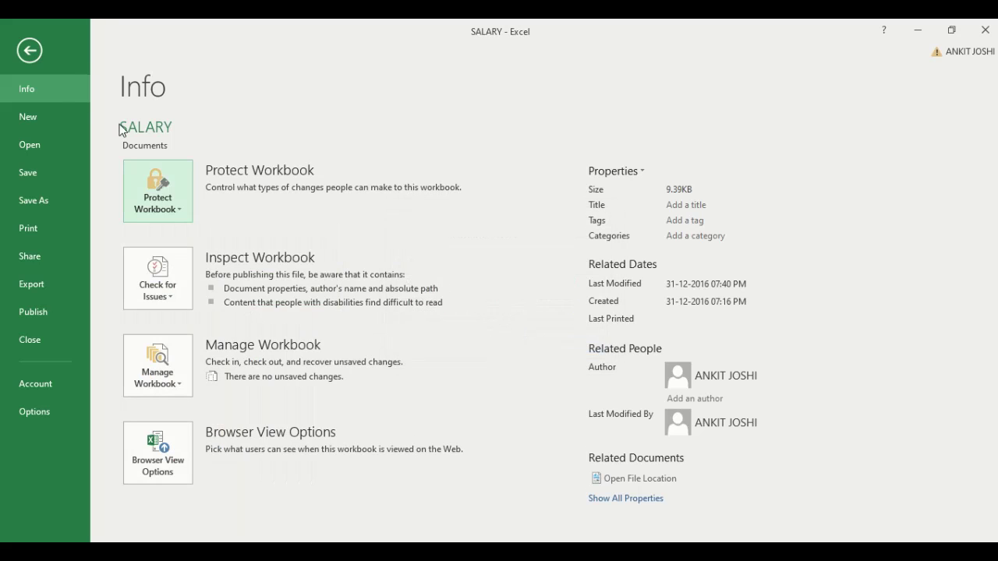
Review the pages for creating and opening workbooks, browse the Documents folder without opening a file, and return to the sheet.
click(37, 122)
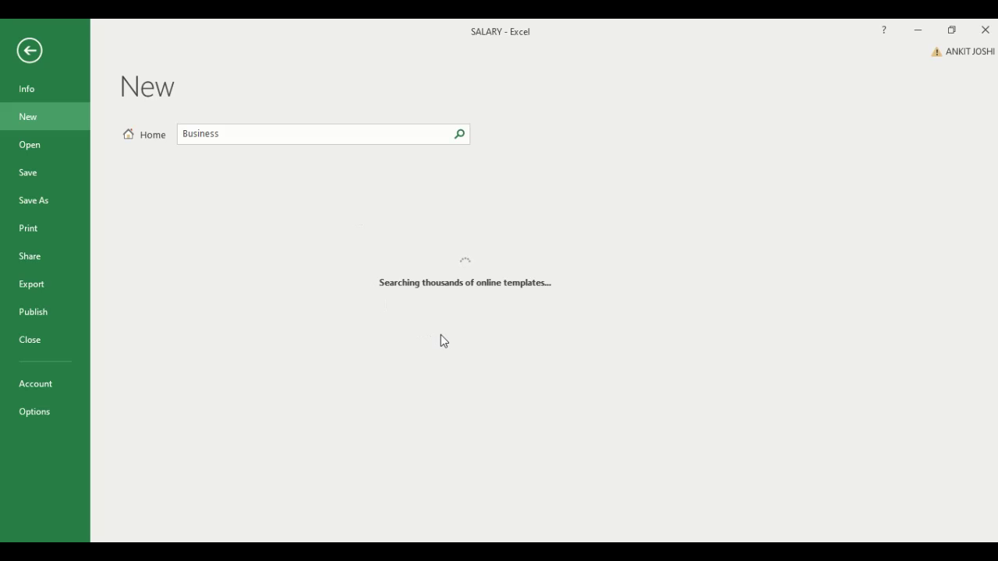
click(32, 146)
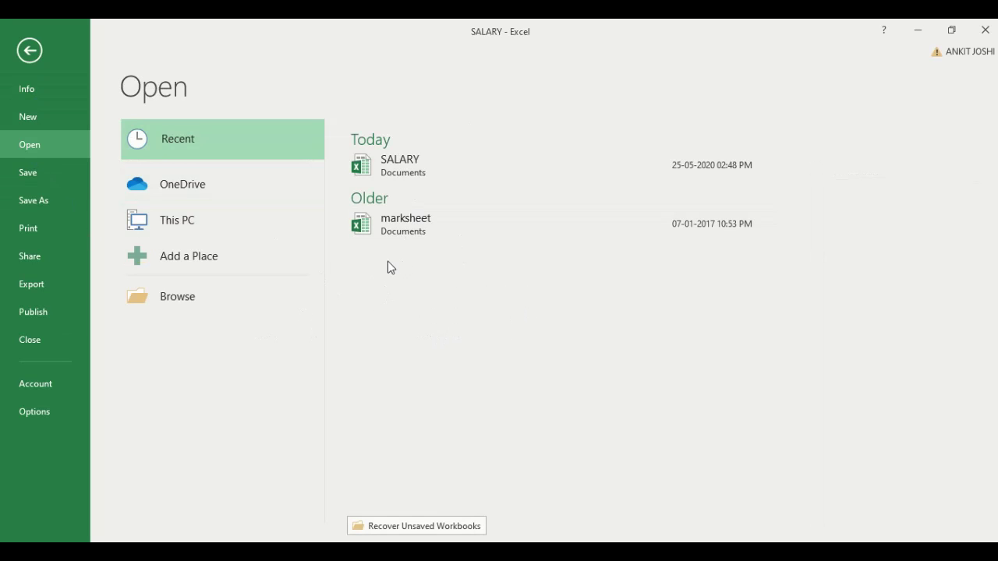
click(151, 295)
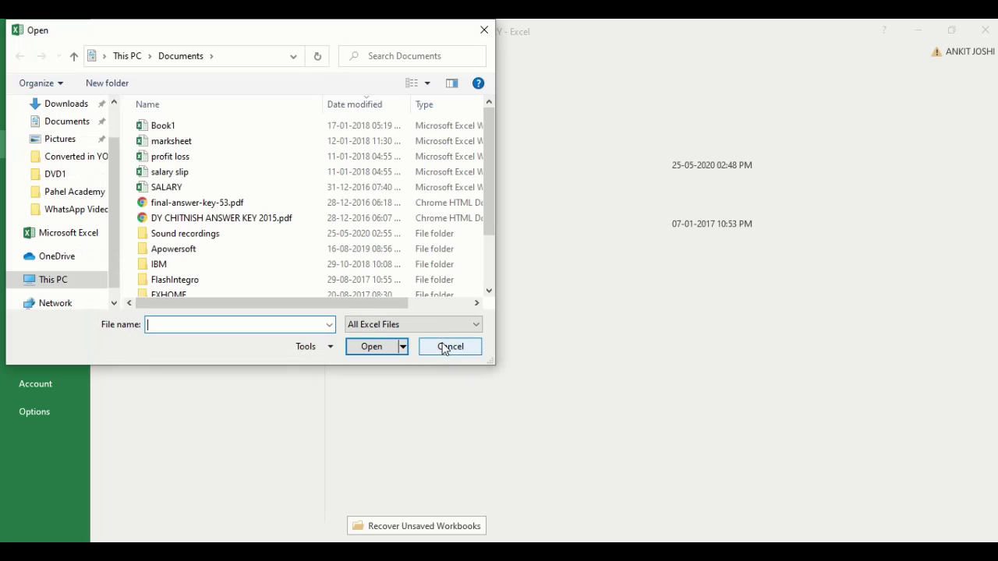
click(446, 348)
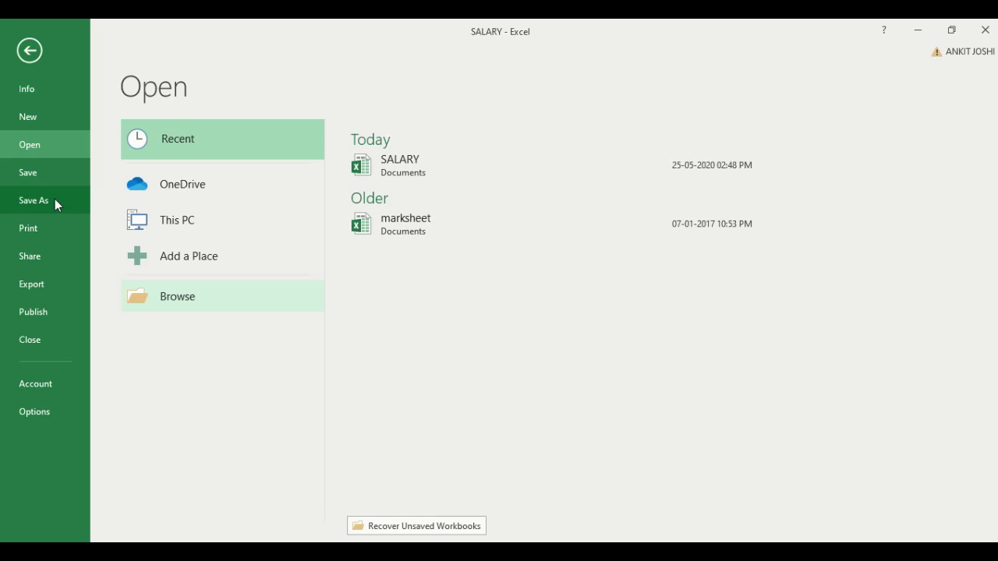
click(30, 50)
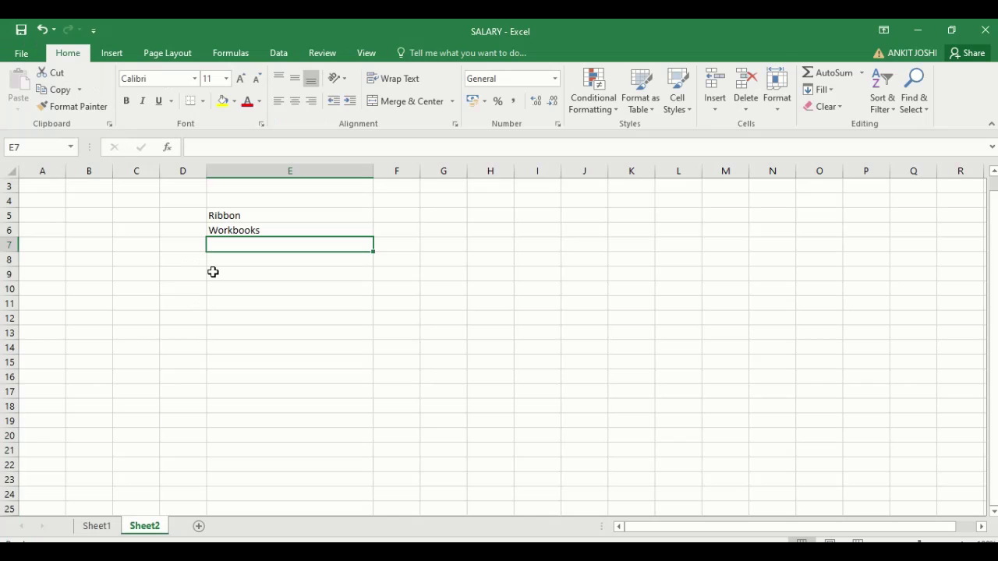
Enter "Worksheet" in cell E7, below "Workbooks".
text(Workshee)
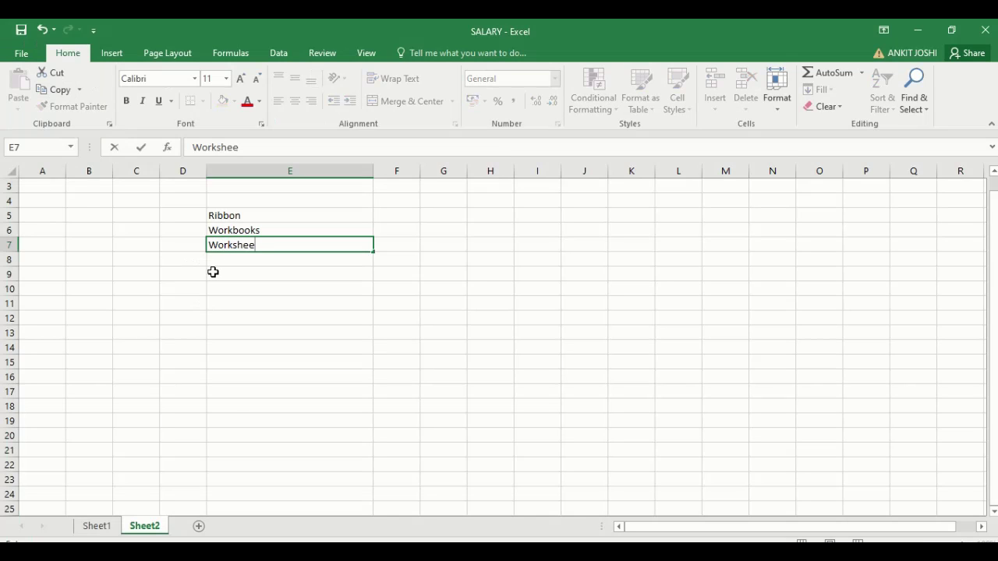
text(t)
key(Return)
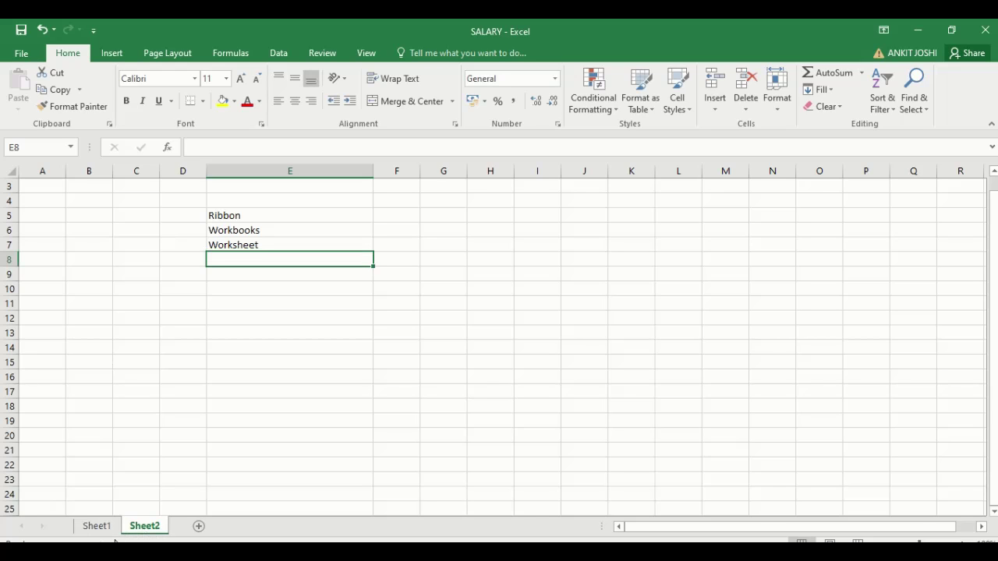
Add three new blank sheets, Sheet3, Sheet4 and Sheet5, after Sheet2.
click(199, 526)
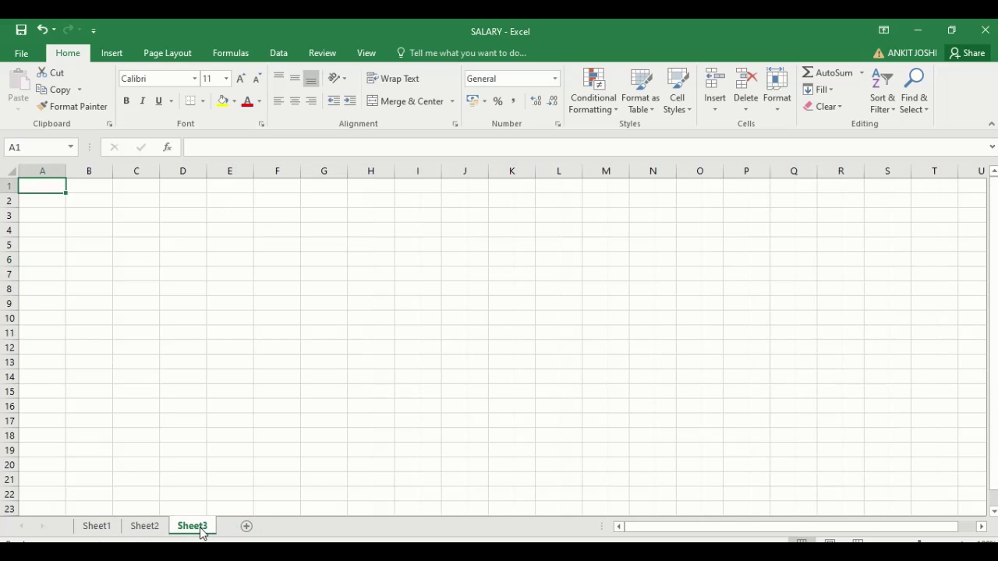
click(248, 528)
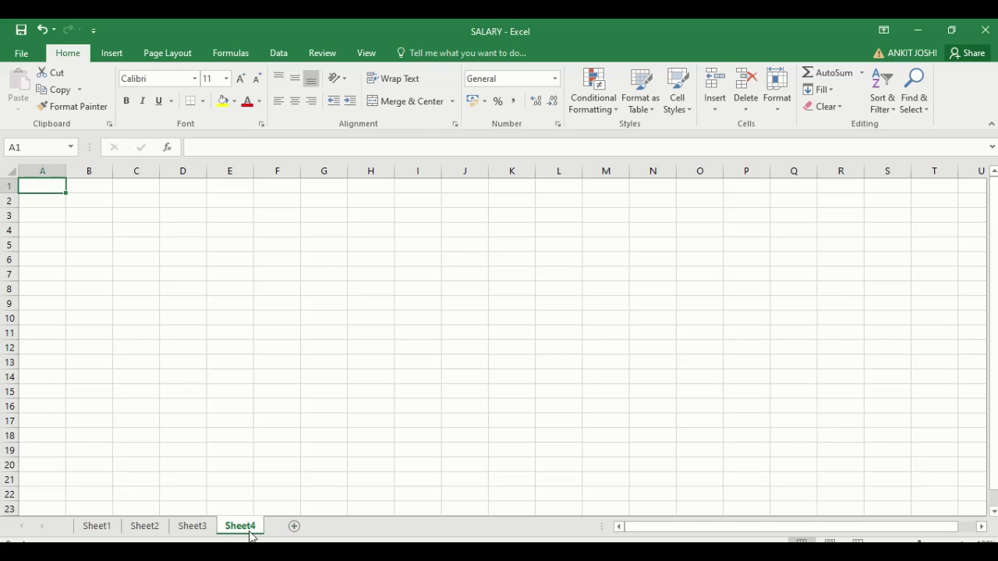
click(294, 527)
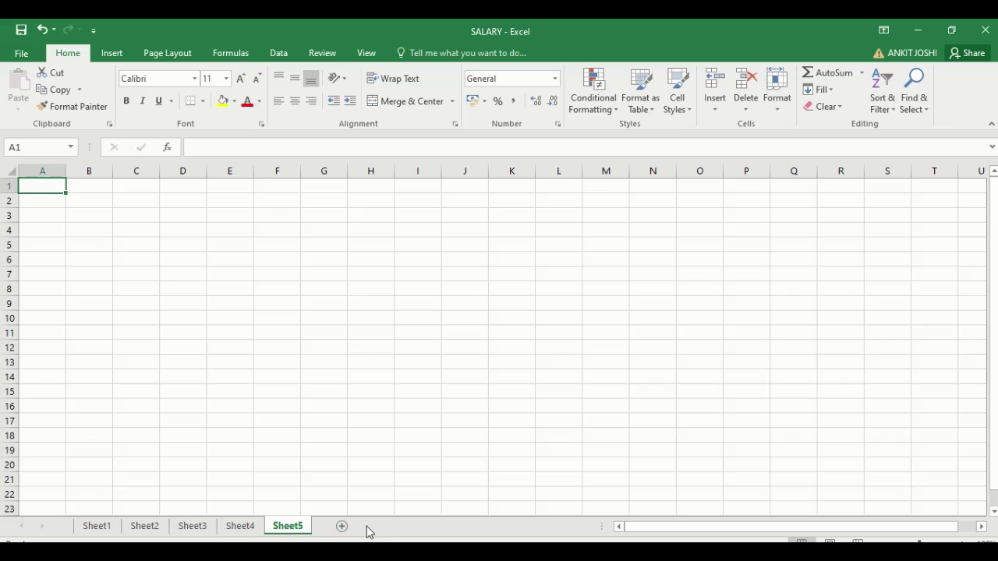
Insert a blank worksheet before Sheet5 through the Insert dialog, and delete that new worksheet again.
right_click(290, 530)
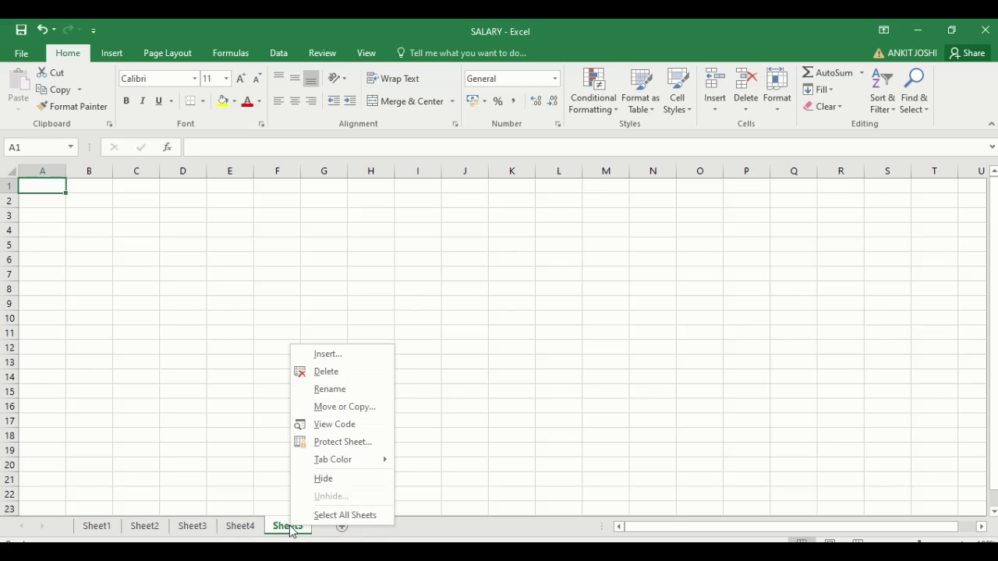
click(318, 357)
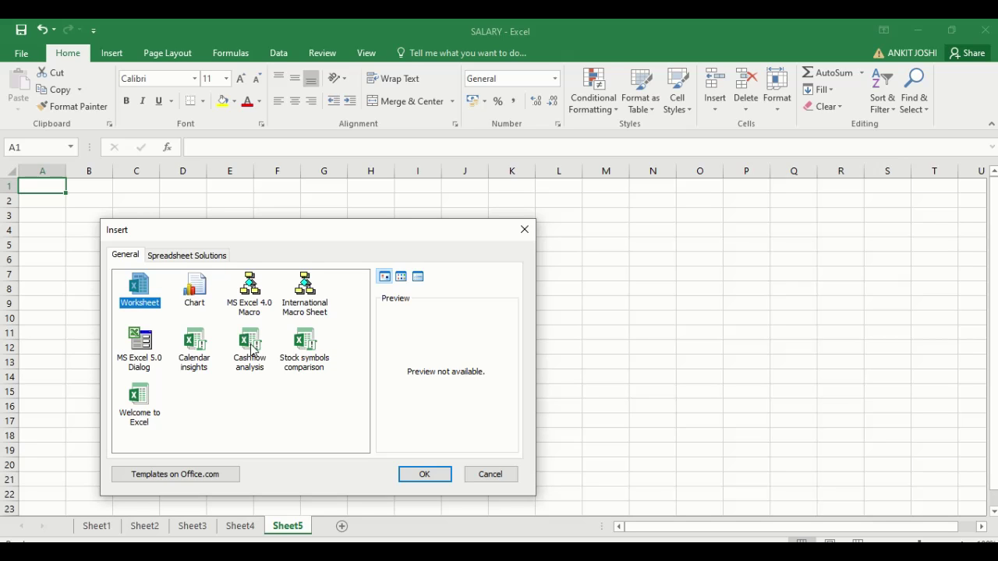
click(424, 475)
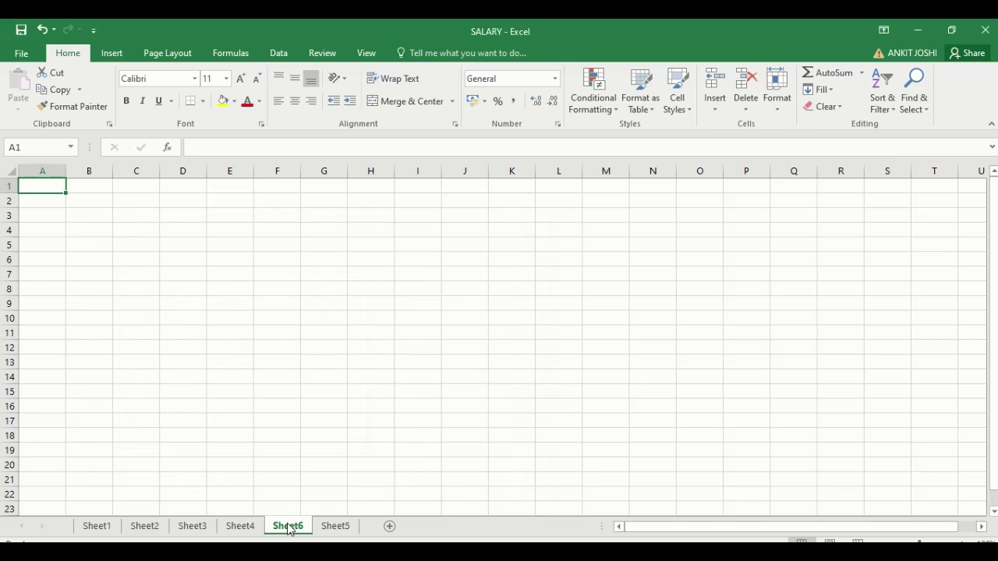
right_click(290, 529)
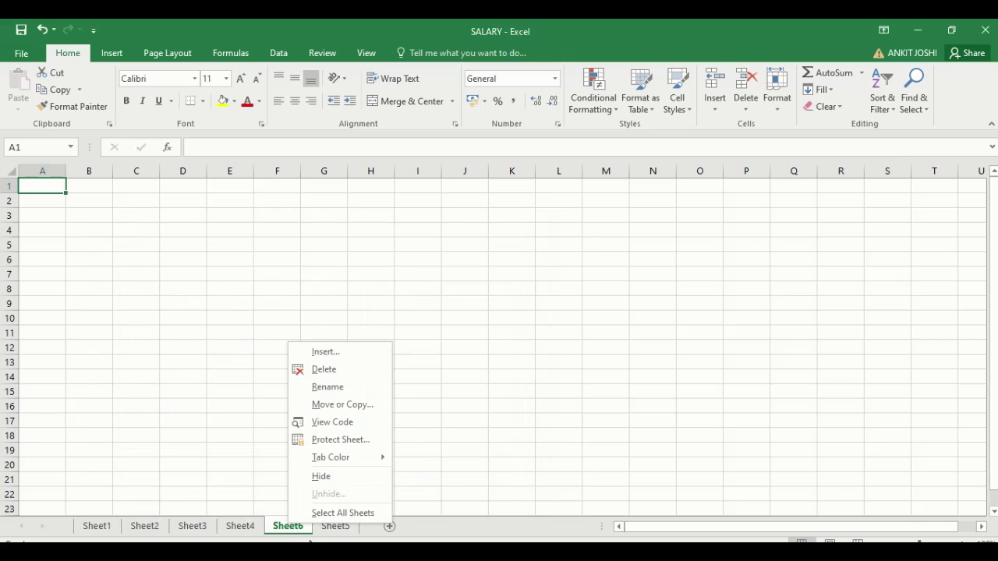
click(310, 372)
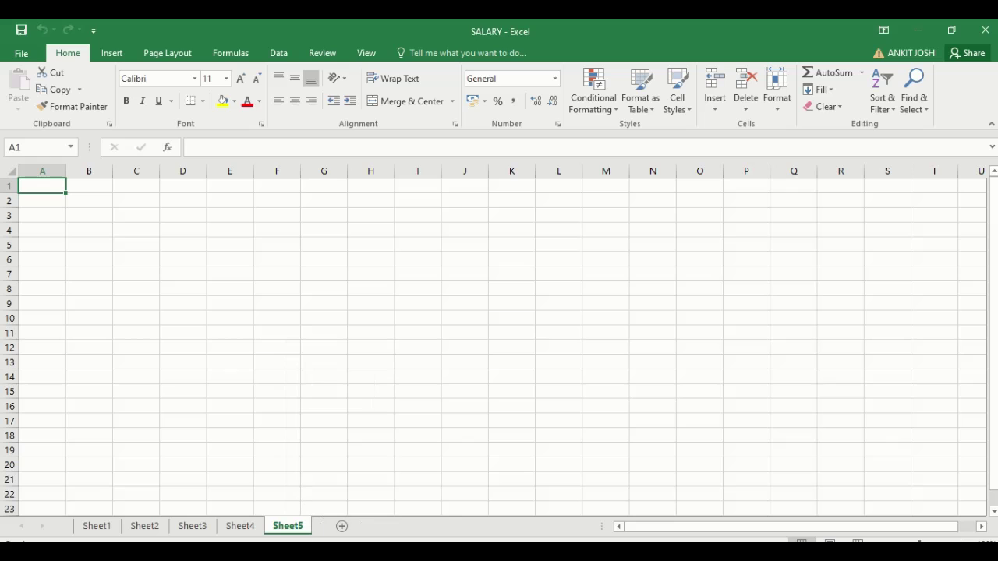
Rename Sheet5 as "Pahel" and dismiss the antivirus update notification.
right_click(279, 530)
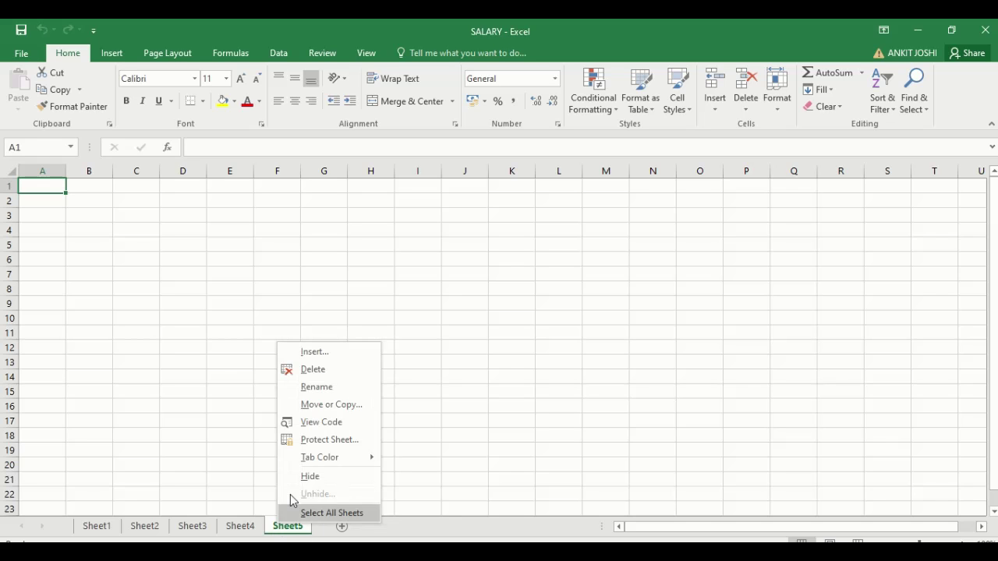
click(310, 388)
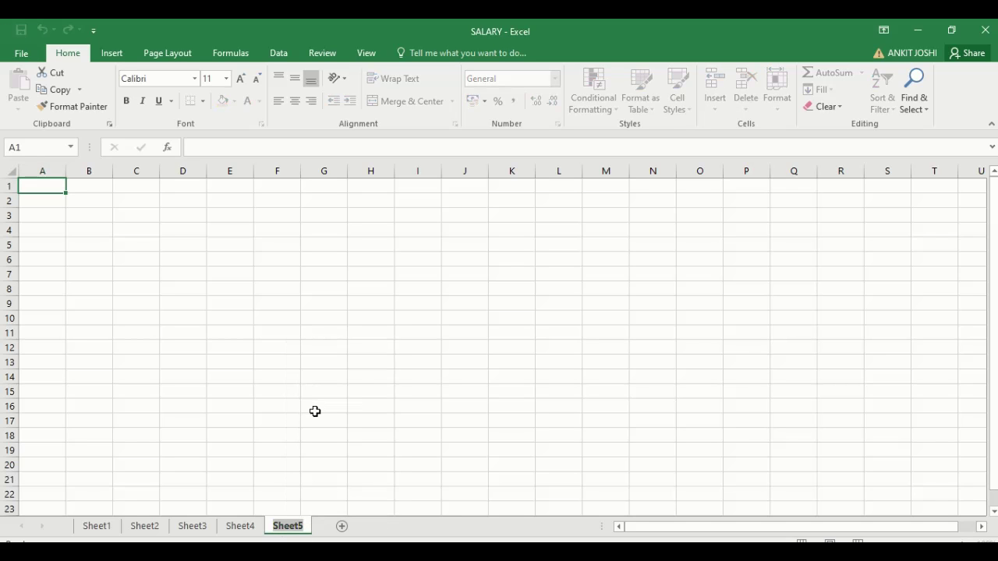
text(Pahel)
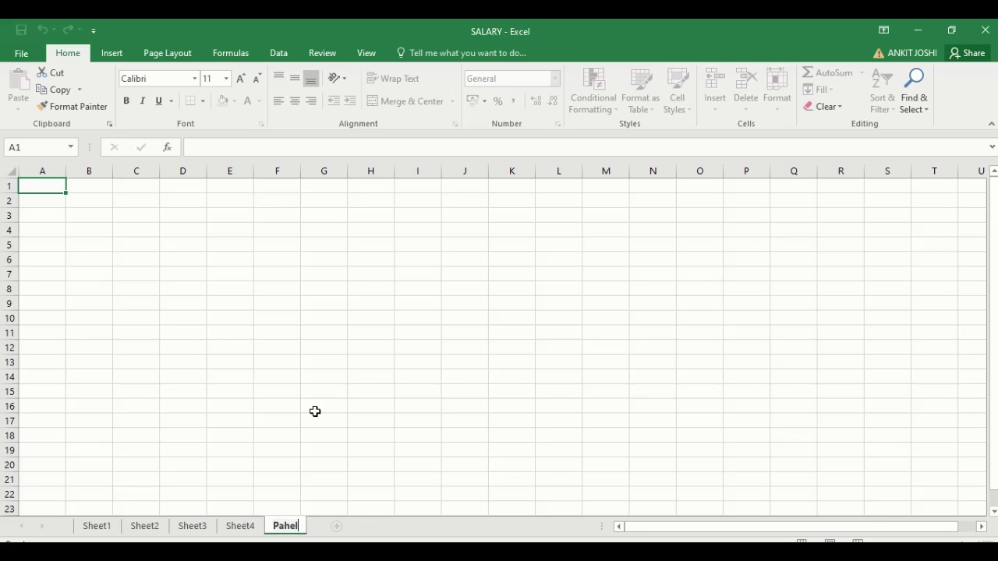
key(Return)
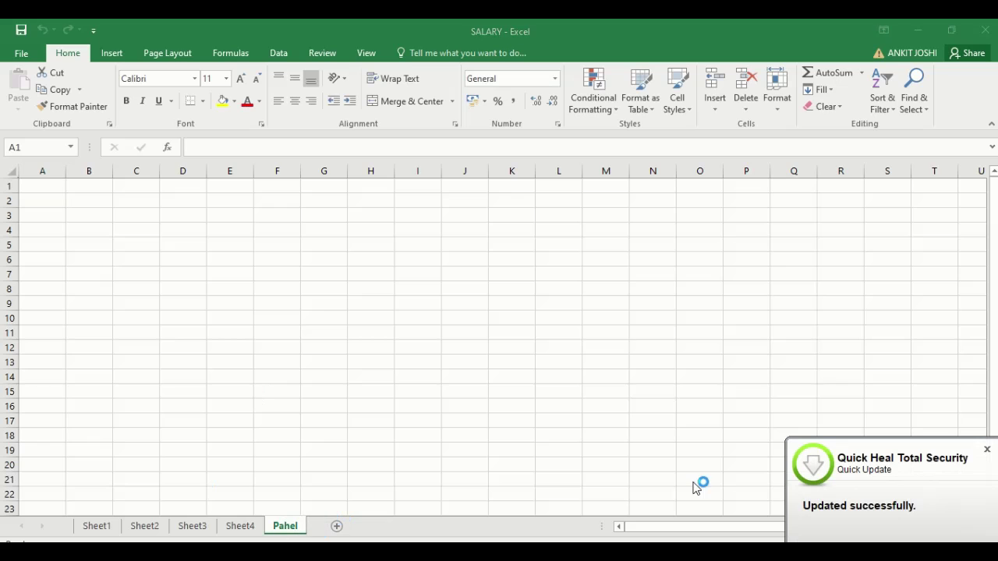
click(986, 450)
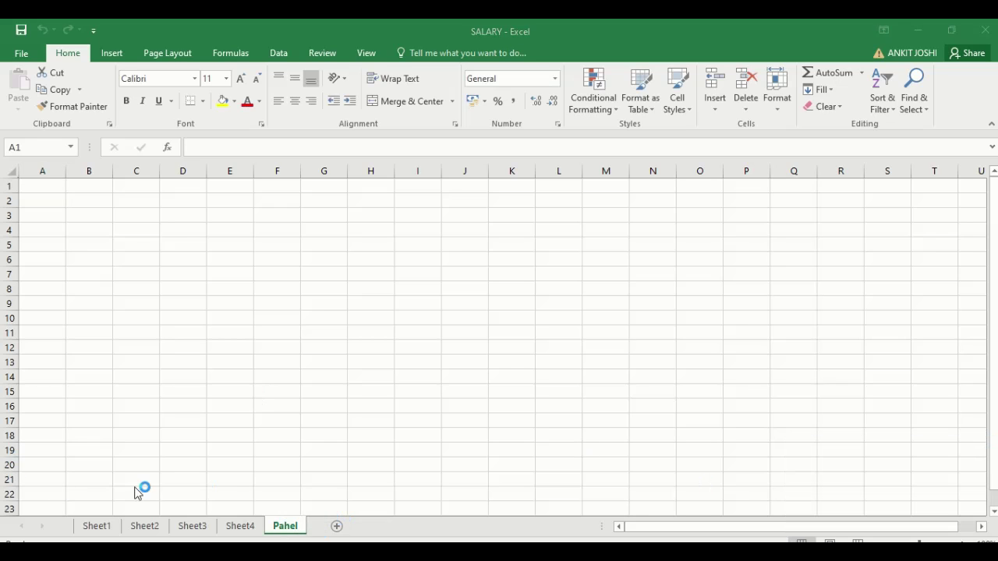
Rename the Pahel sheet as "pah".
double_click(285, 527)
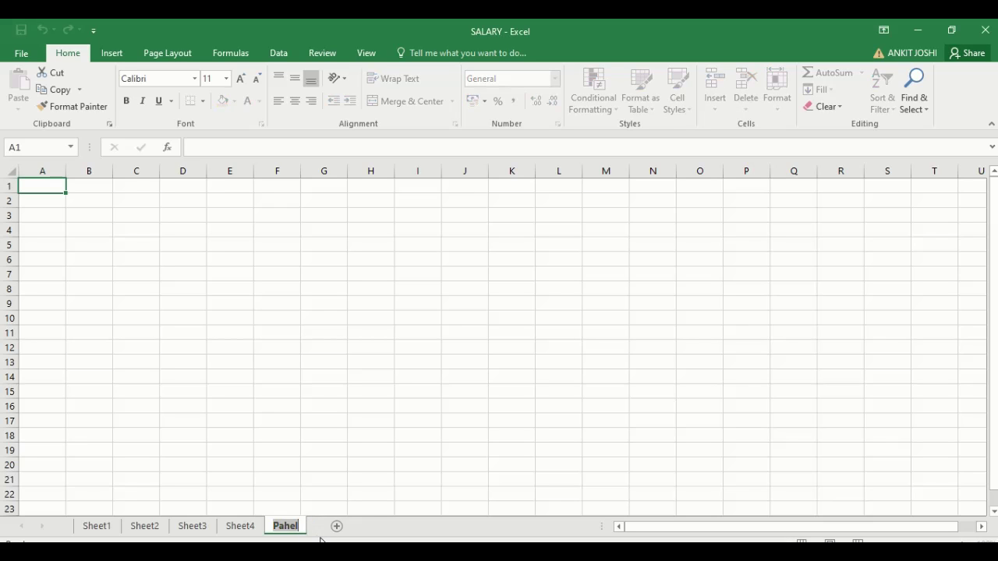
text(pah)
key(Return)
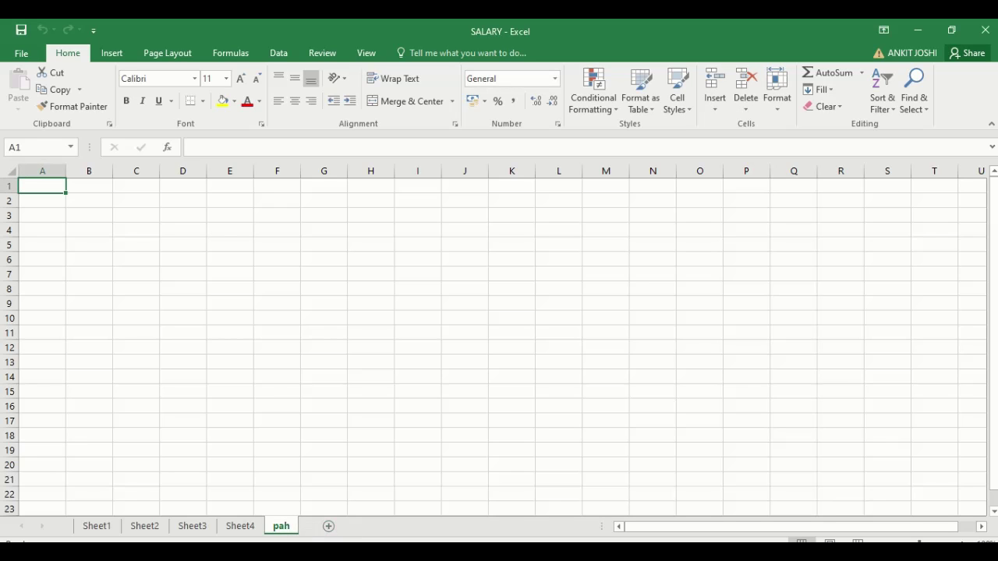
Create a copy of the pah sheet within SALARY.xlsx, placed before the original pah sheet.
right_click(273, 531)
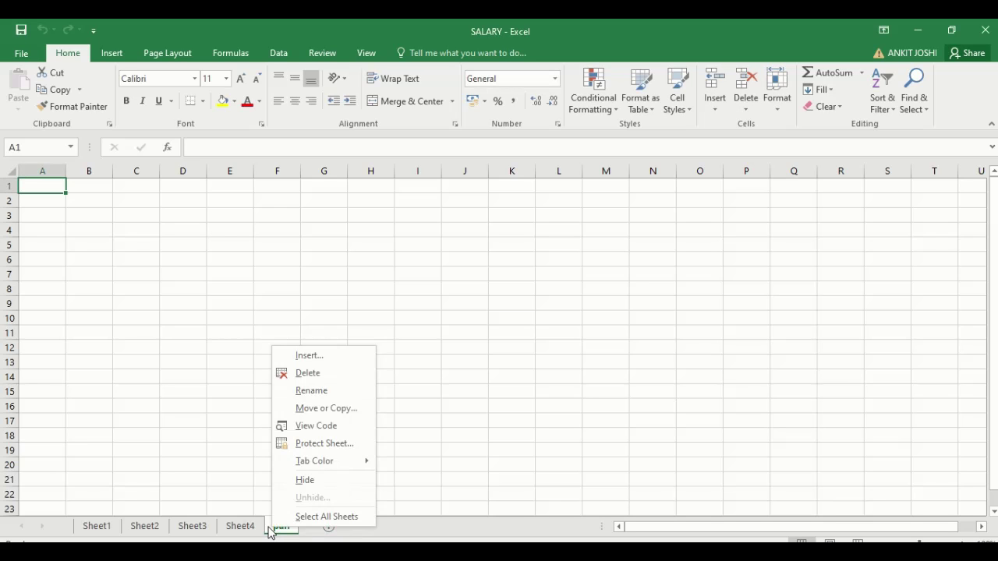
click(301, 408)
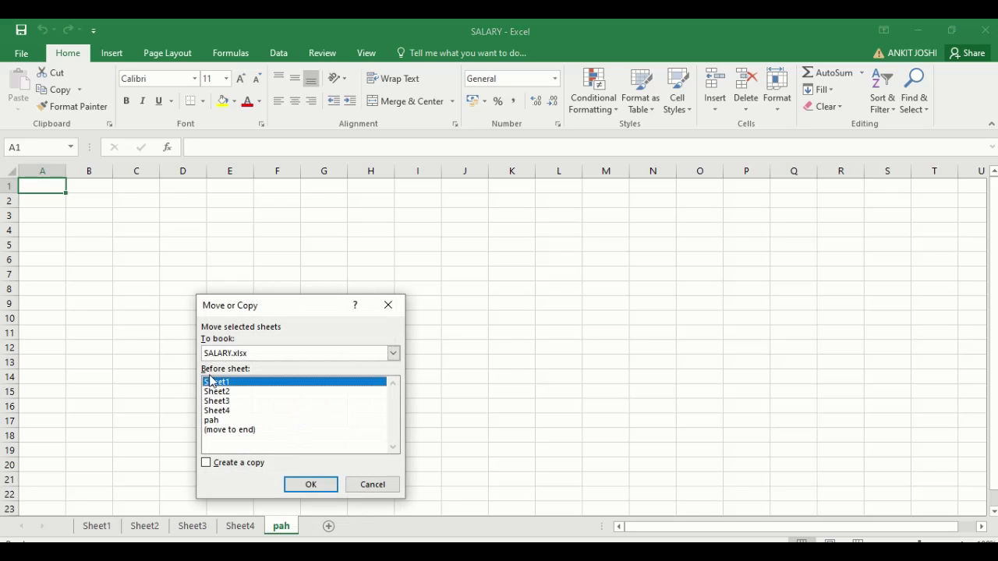
click(206, 464)
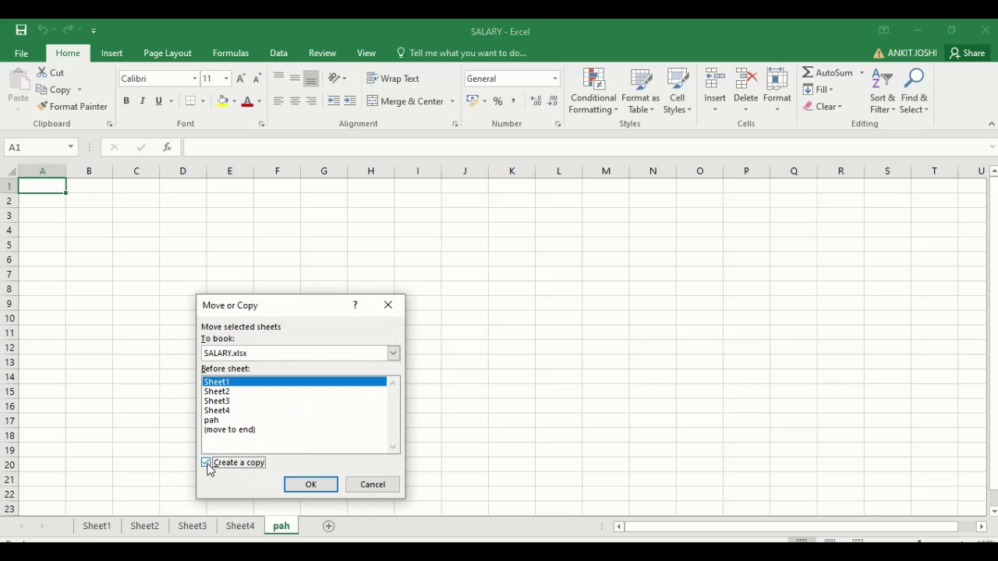
click(218, 421)
click(315, 485)
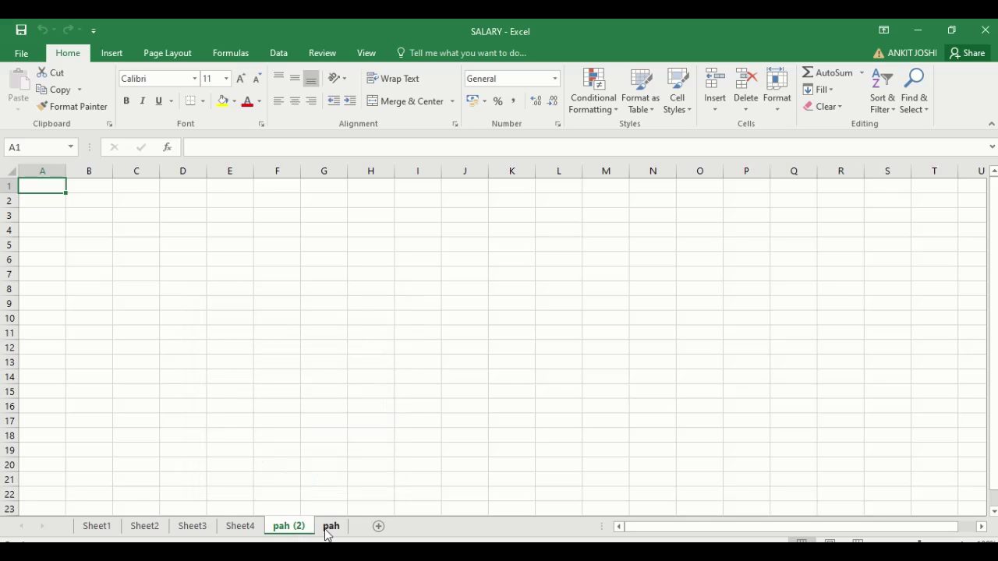
Move the pah (2) sheet before Sheet4 within SALARY.xlsx, without creating a copy.
right_click(283, 527)
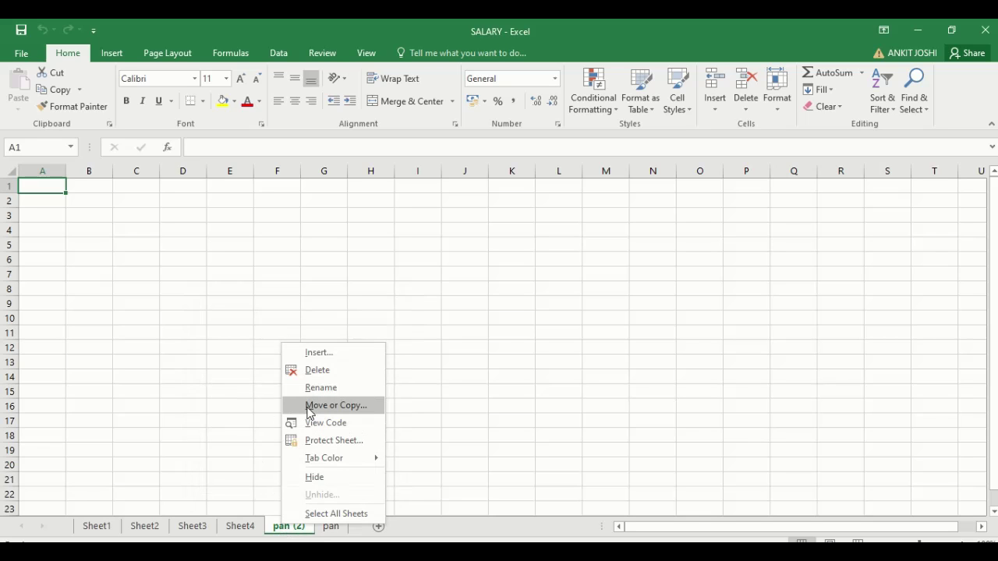
click(336, 405)
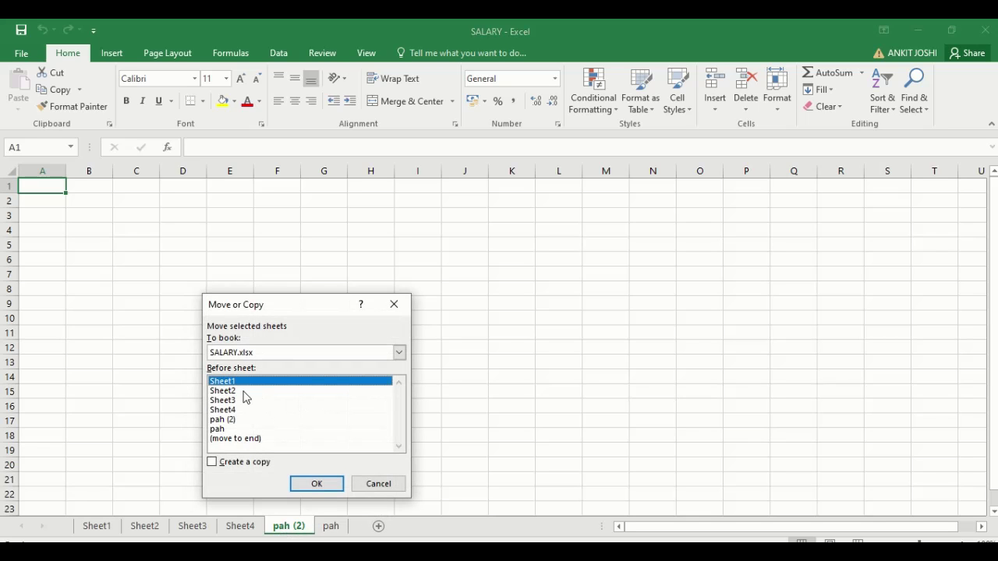
click(230, 410)
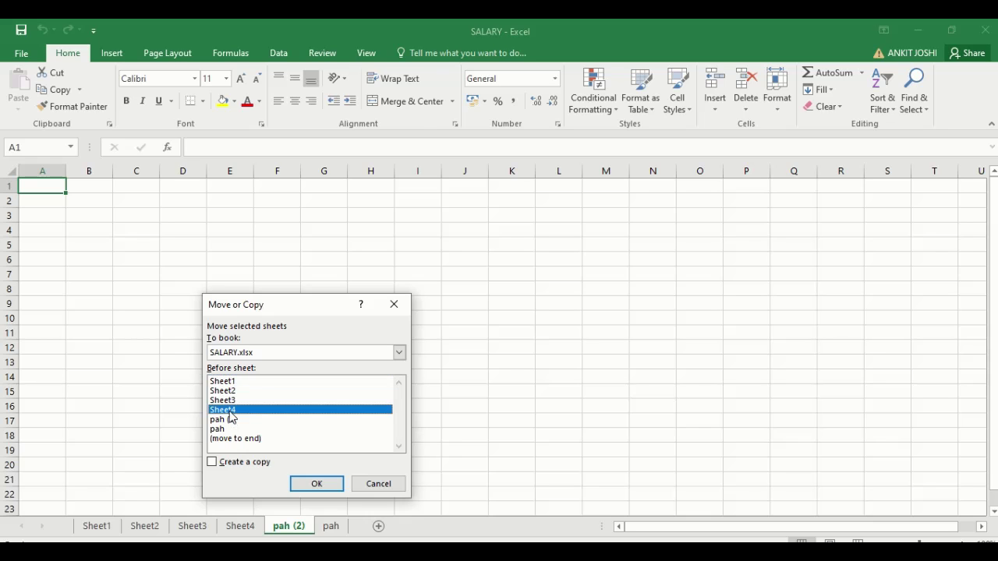
click(311, 483)
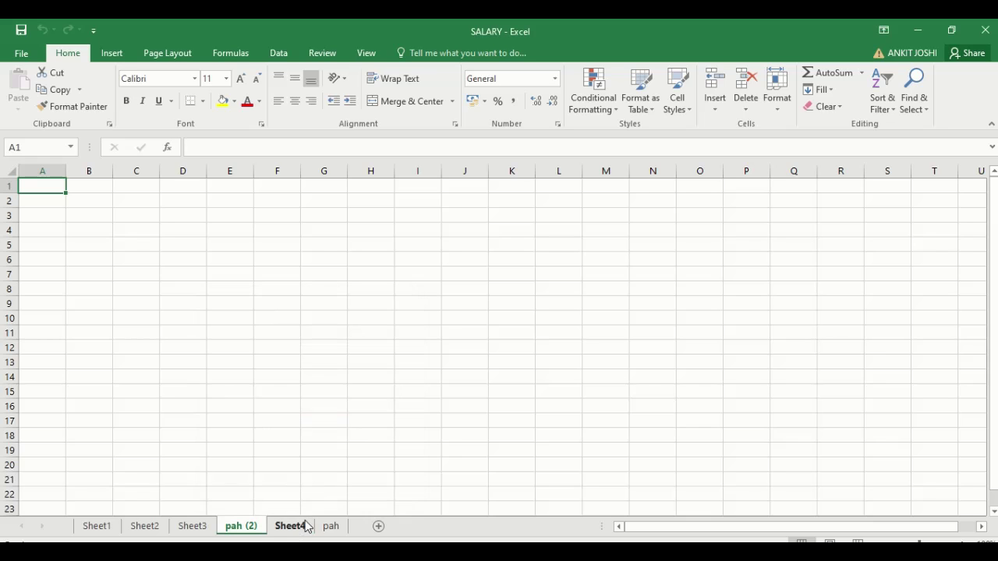
Review the Protect Sheet options for the pah (2) sheet and cancel without protecting it.
right_click(246, 531)
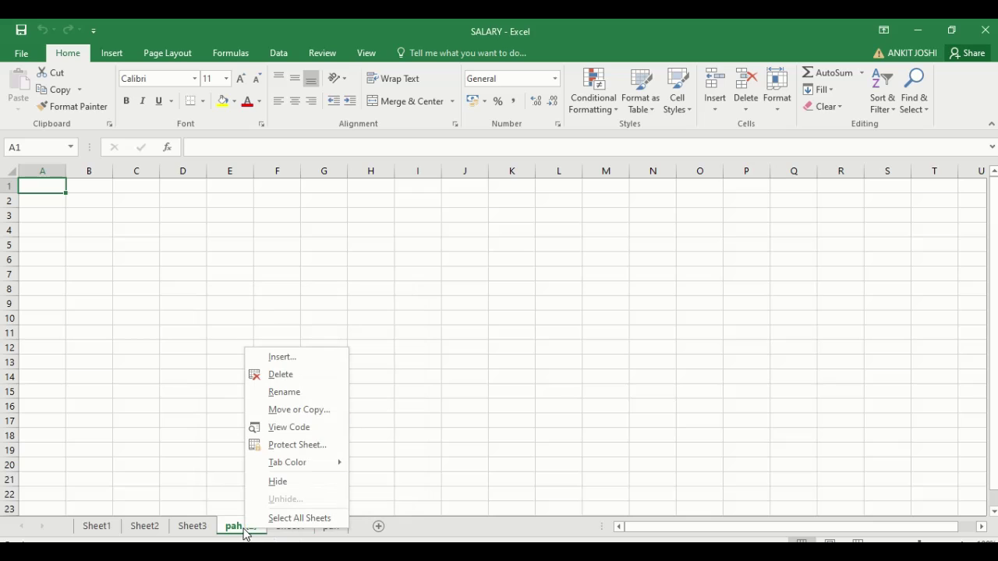
click(297, 445)
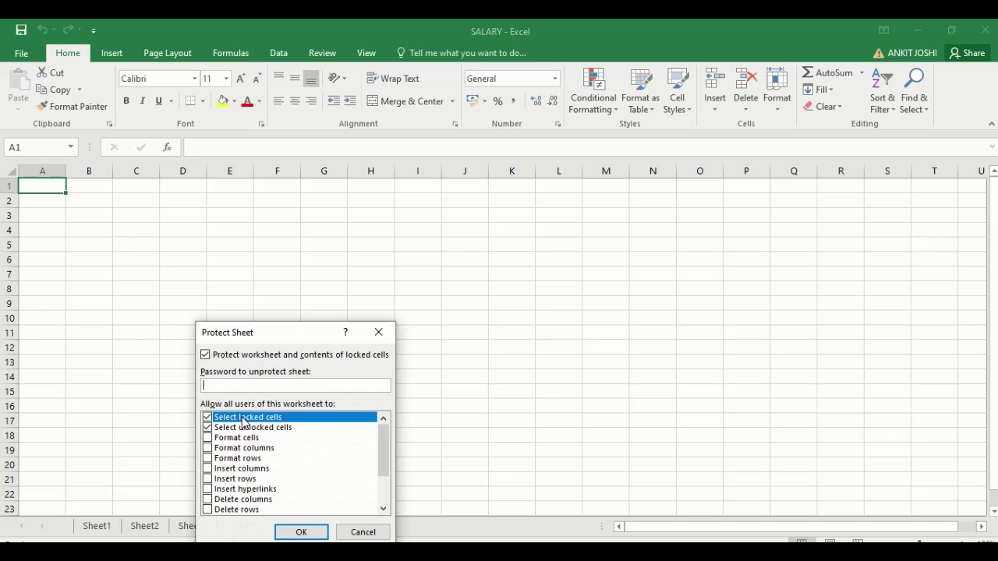
click(357, 538)
Set the Sheet4 tab color to red and change it to the standard green.
right_click(293, 527)
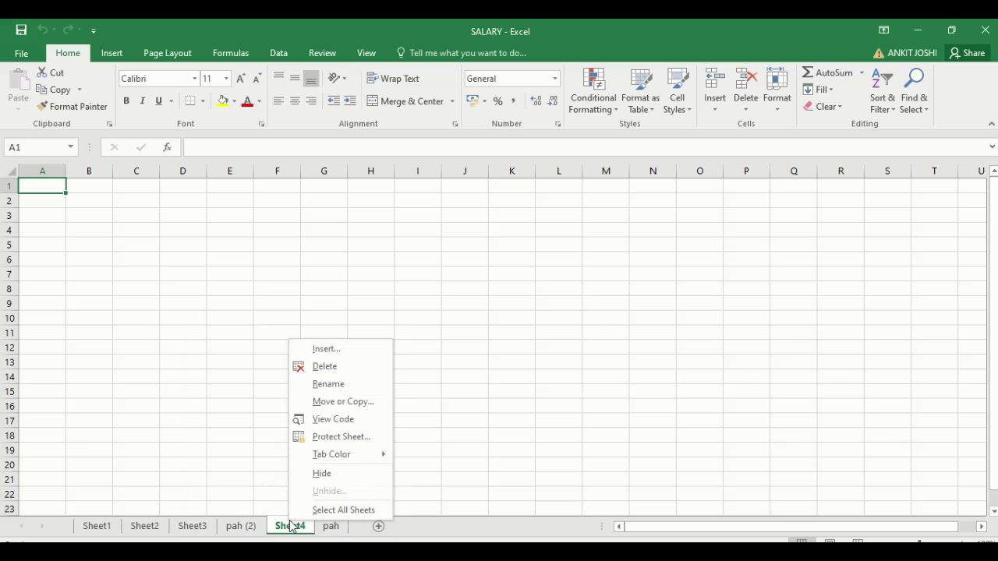
mouse_move(347, 460)
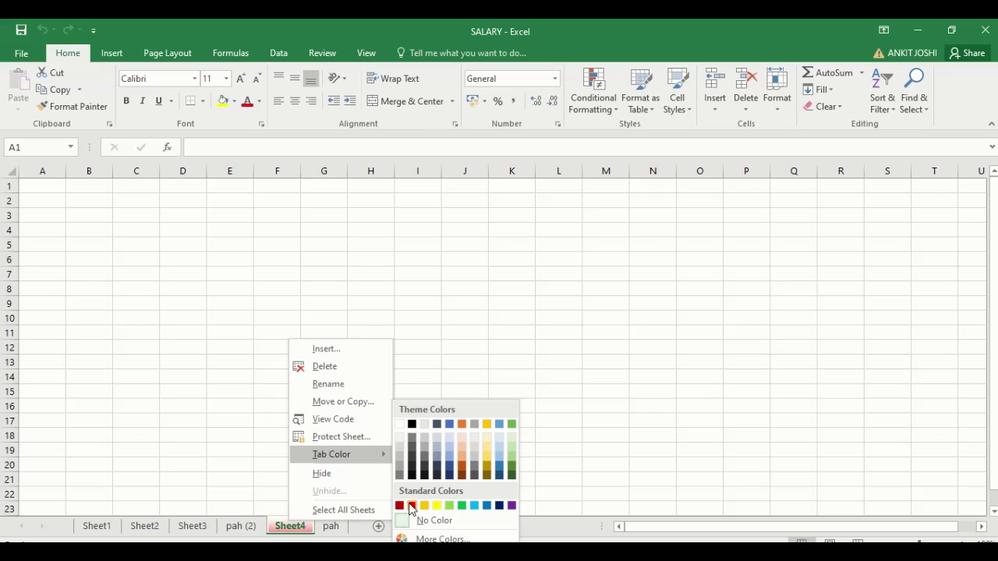
click(416, 508)
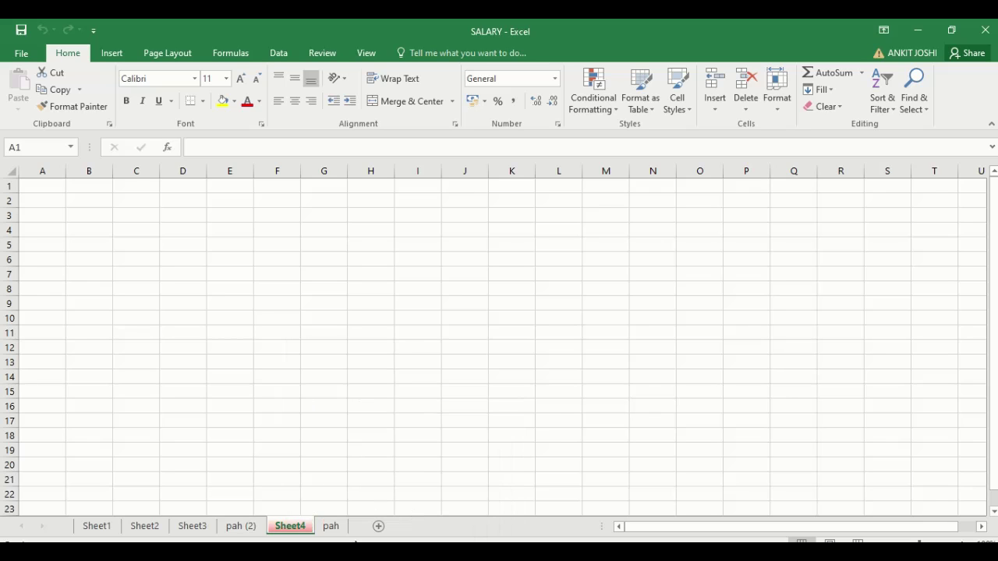
right_click(296, 529)
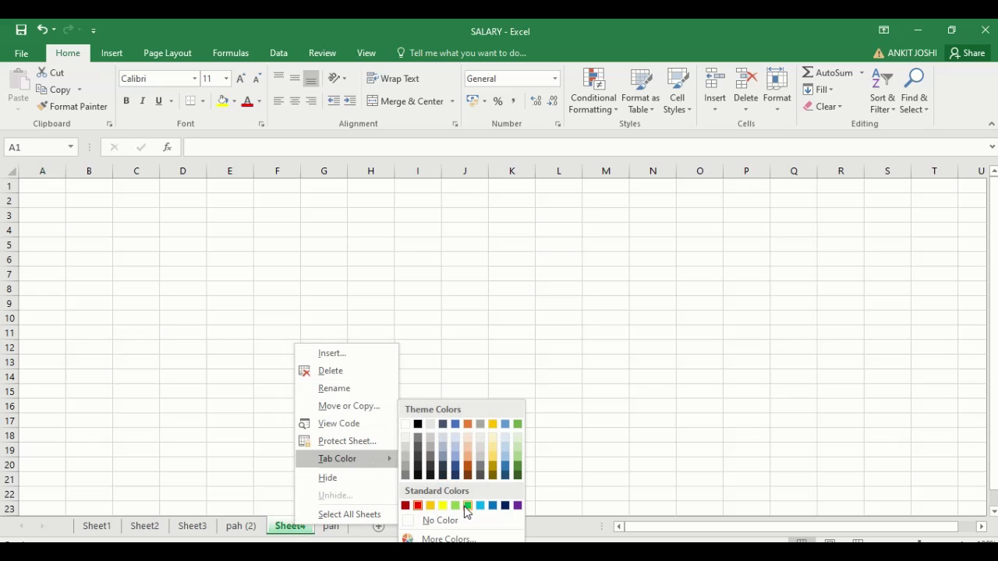
click(467, 506)
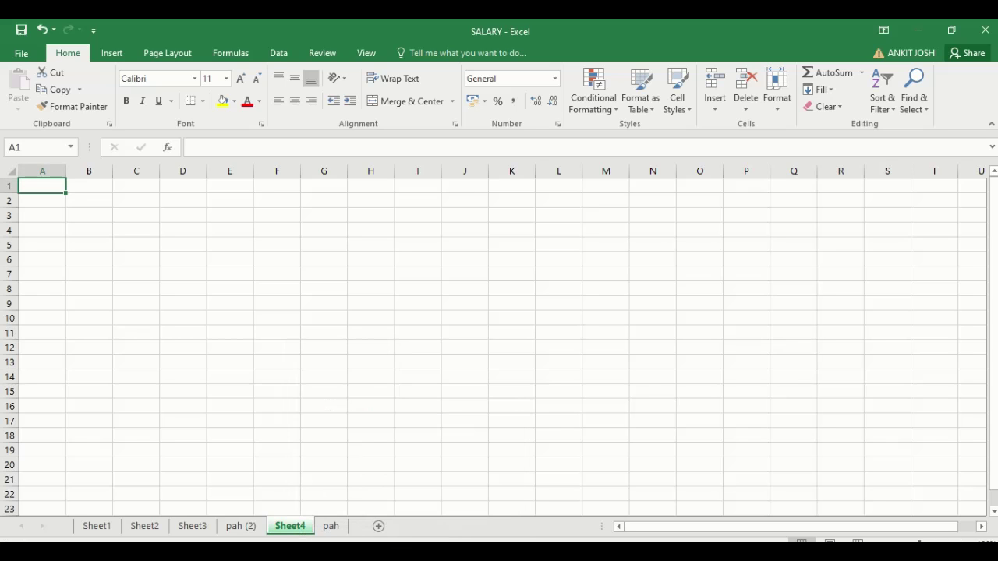
Hide Sheet4 and unhide it again.
right_click(285, 530)
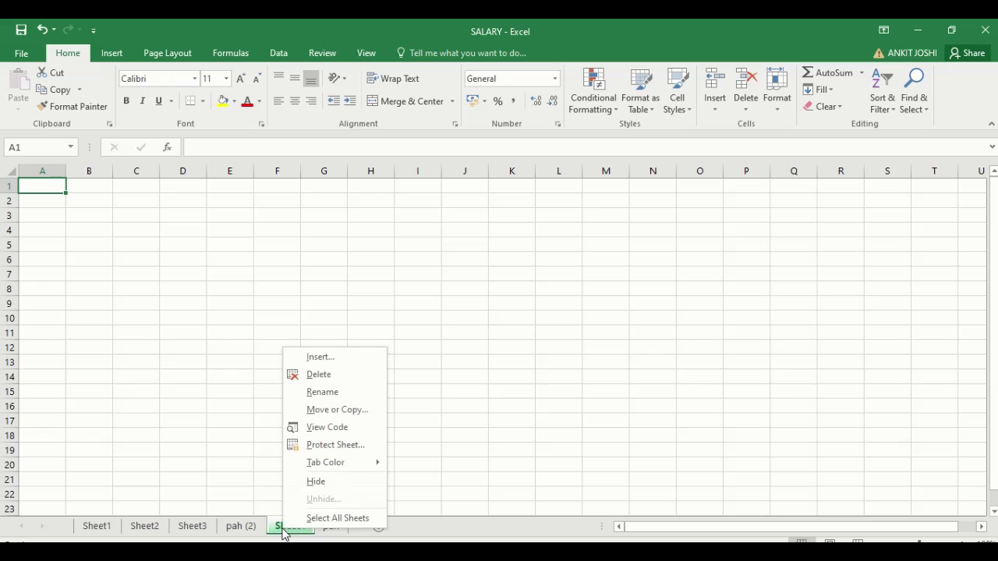
click(310, 484)
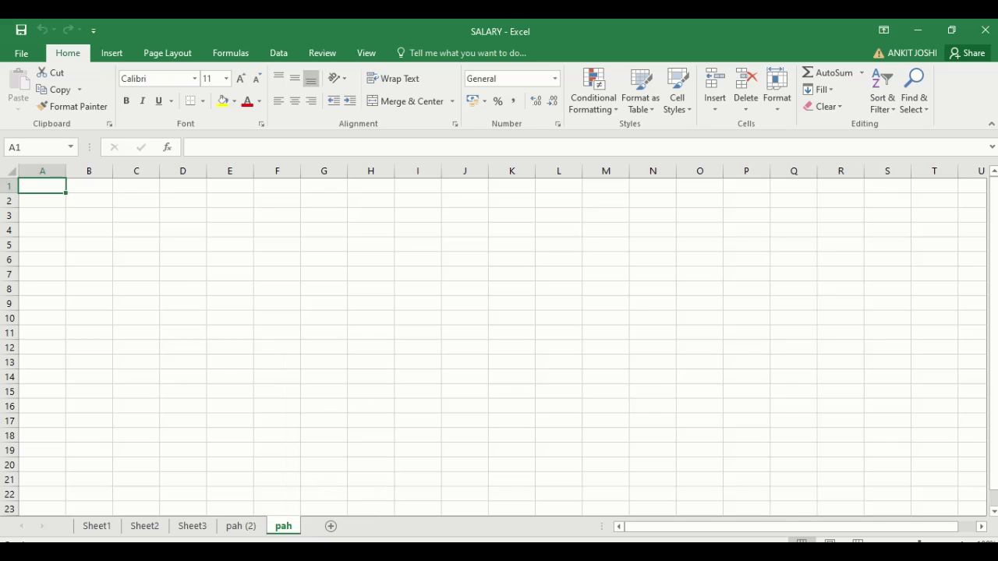
right_click(280, 528)
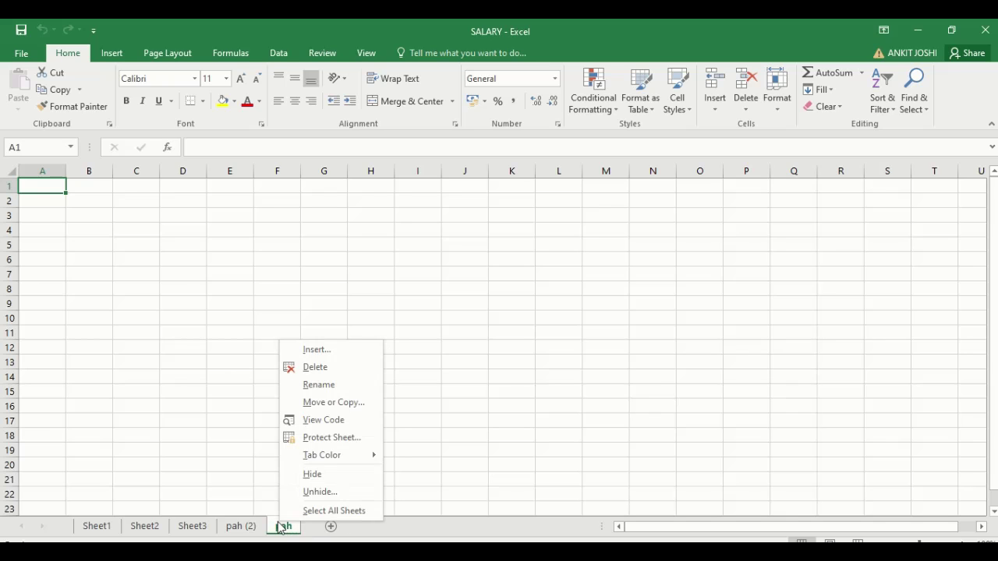
click(304, 493)
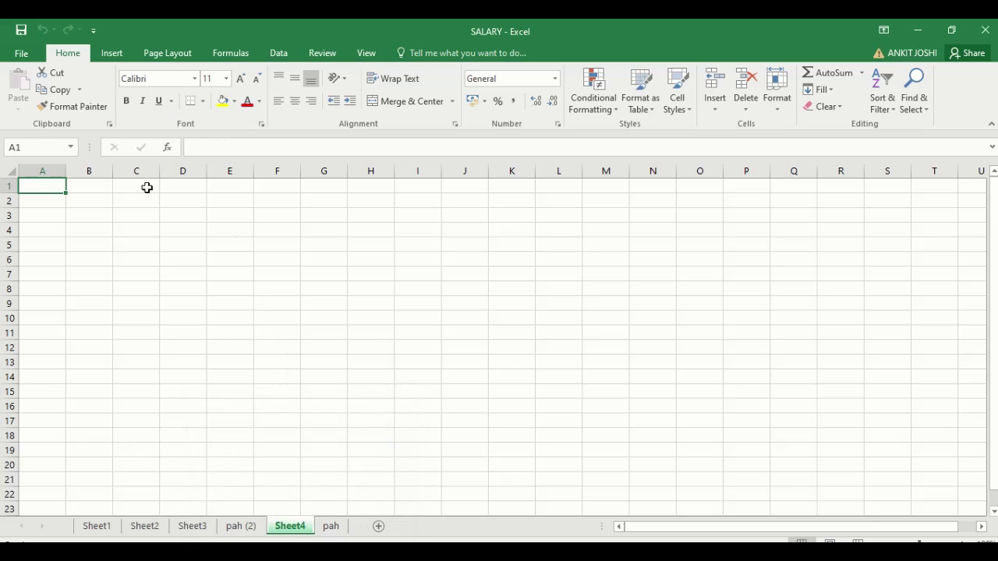
Open a second window of the SALARY workbook and arrange the active workbook's windows vertically.
click(174, 54)
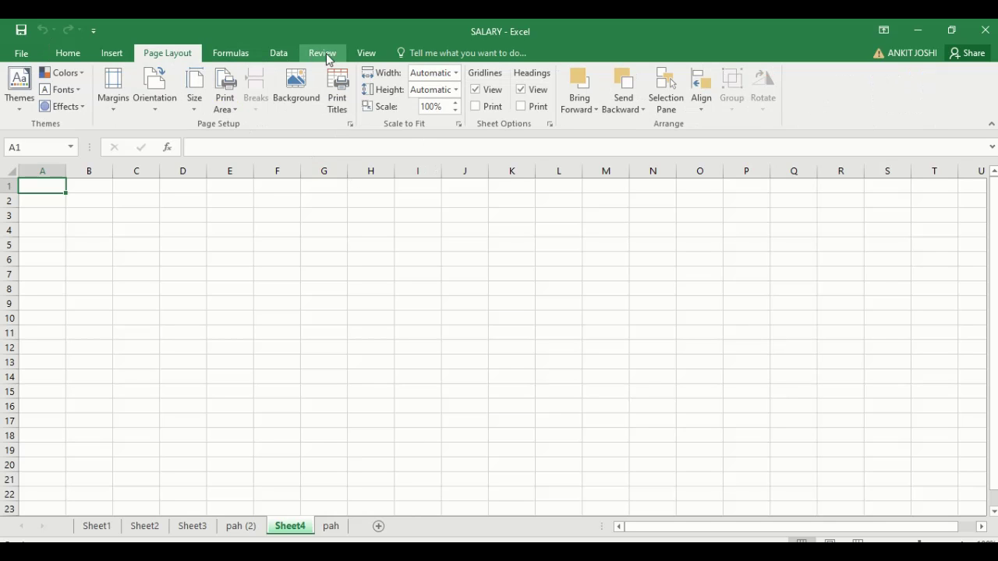
click(352, 53)
click(421, 99)
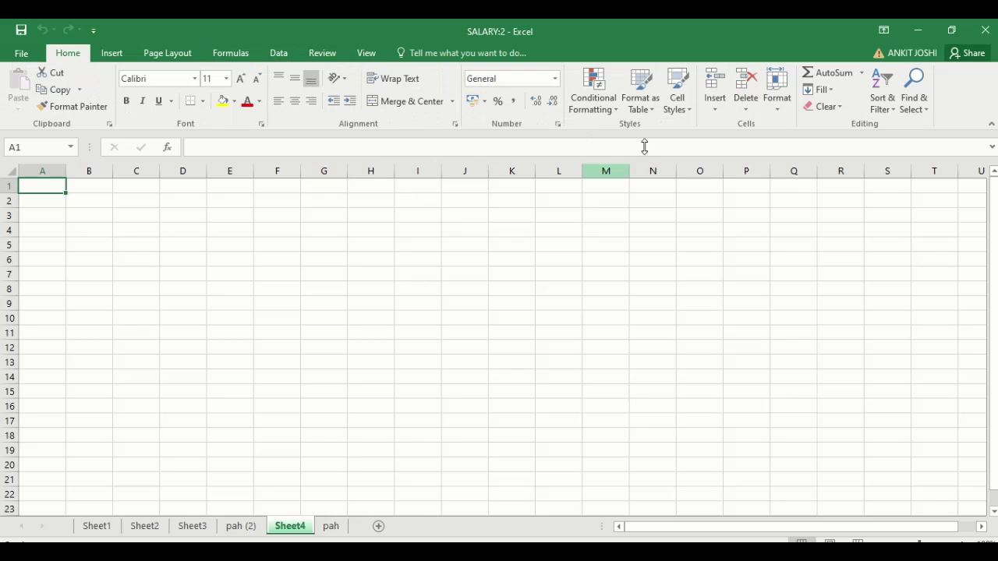
click(367, 53)
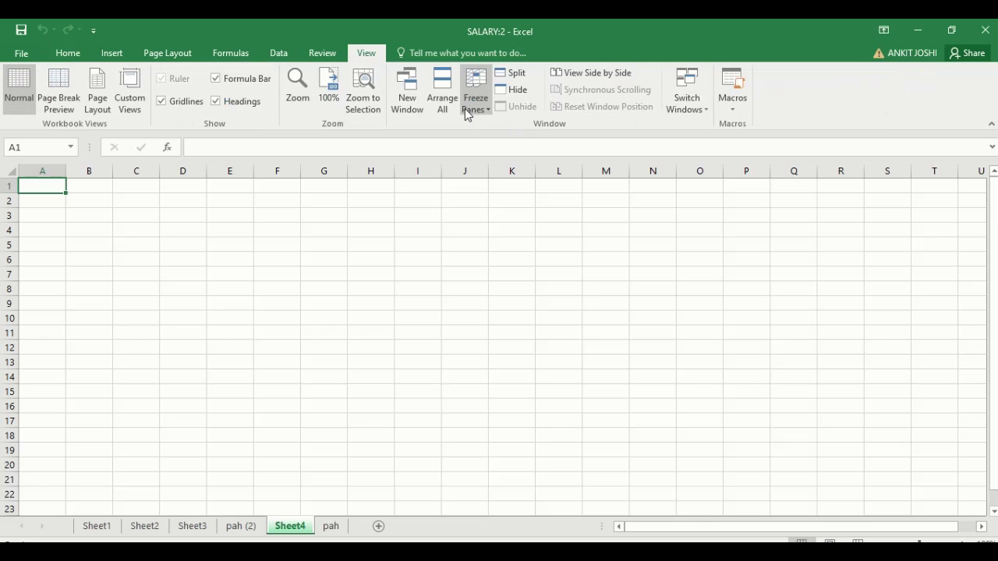
click(448, 105)
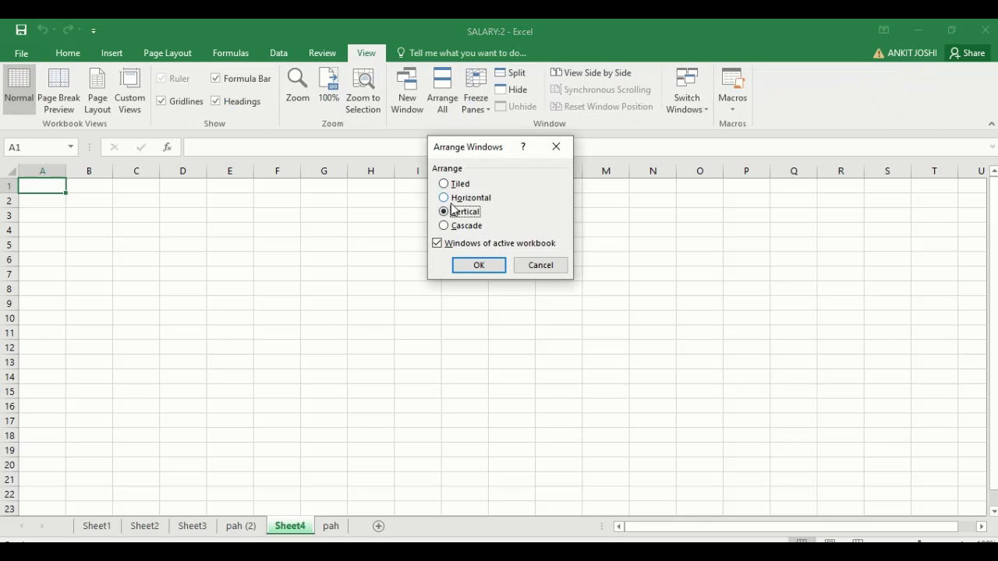
click(478, 266)
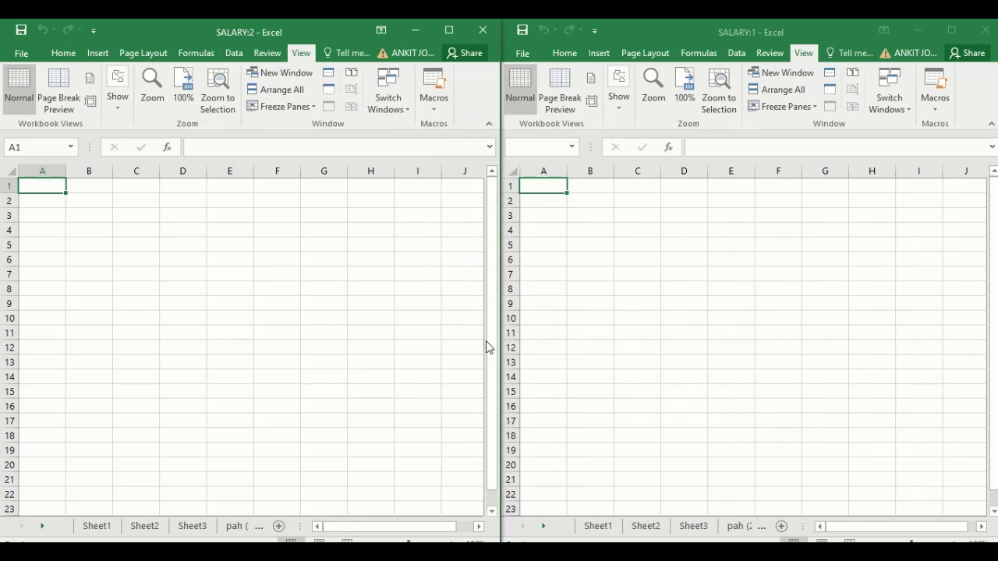
Enter "hi" in cell D4 of Sheet4 in the SALARY:2 window, and show Sheet2 in the SALARY:1 window.
click(224, 274)
click(180, 228)
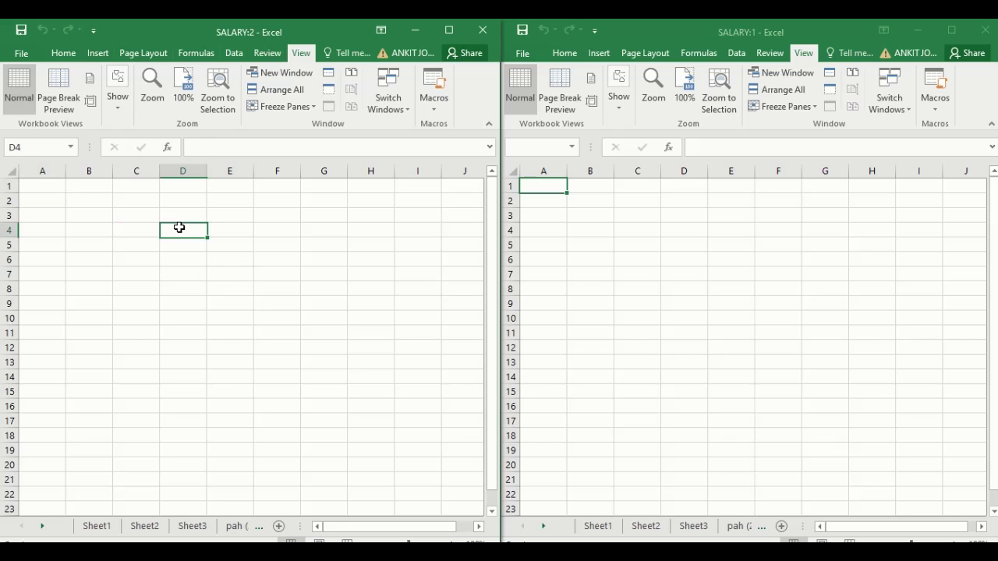
text(hi)
key(Return)
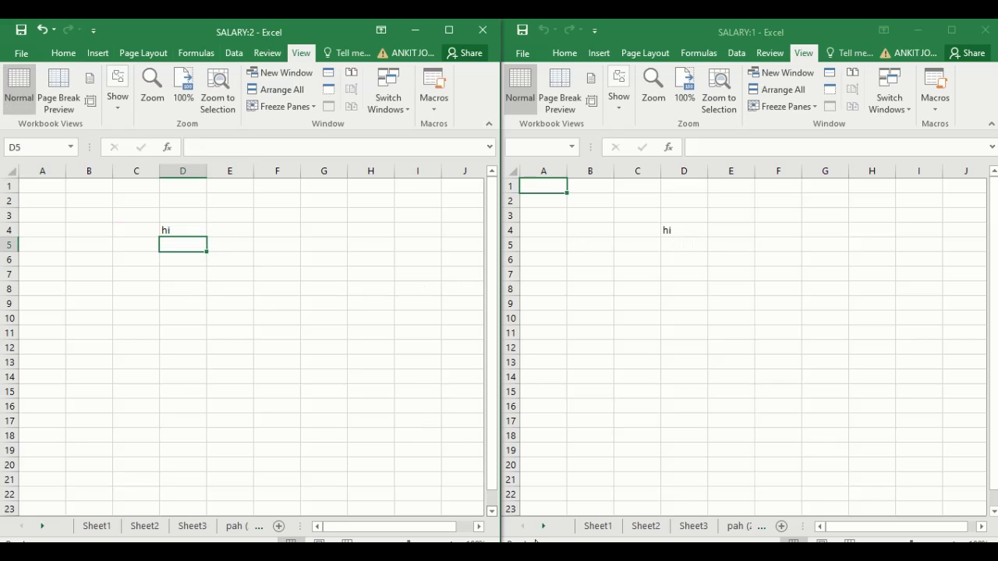
click(647, 526)
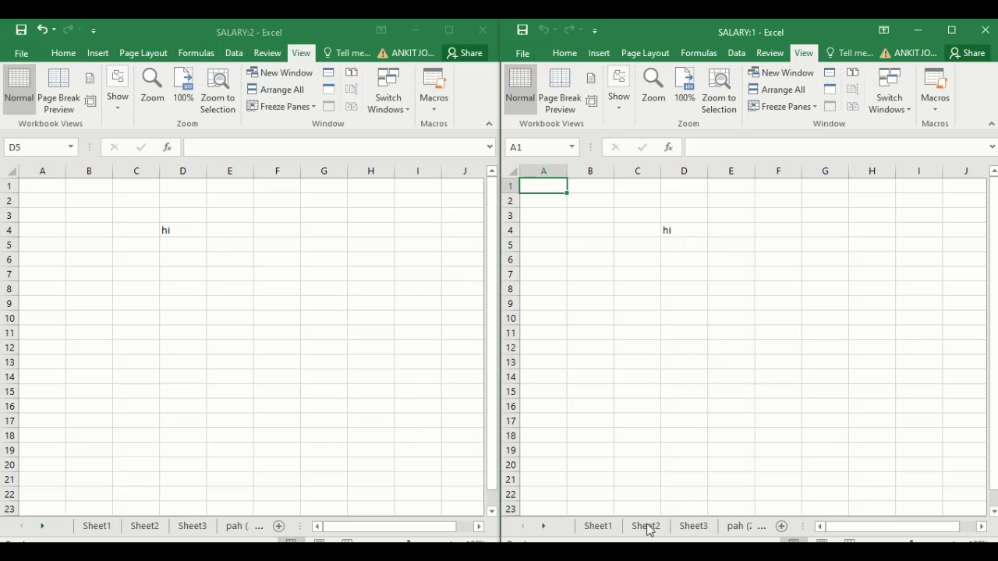
click(647, 528)
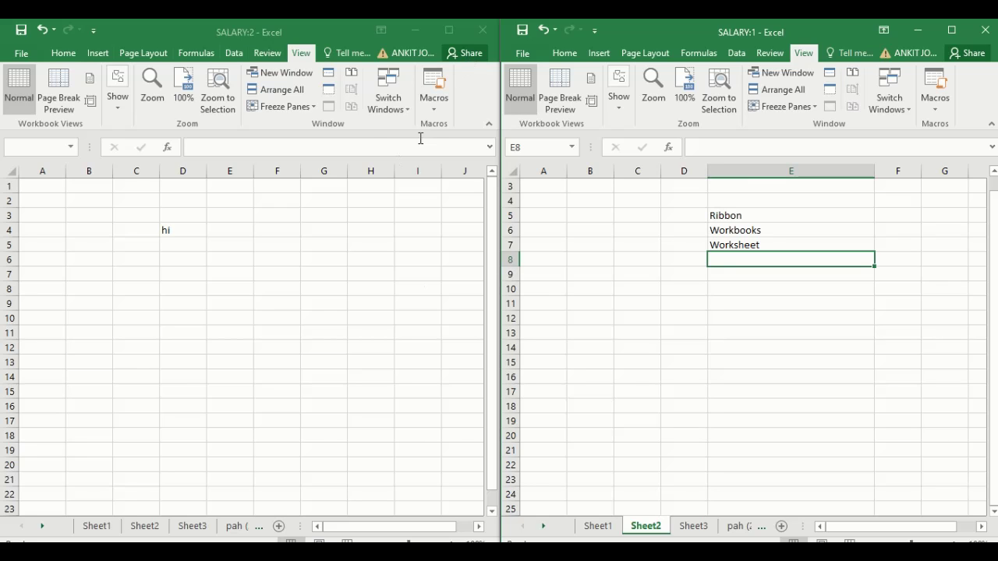
Arrange the two SALARY workbook windows horizontally.
click(273, 95)
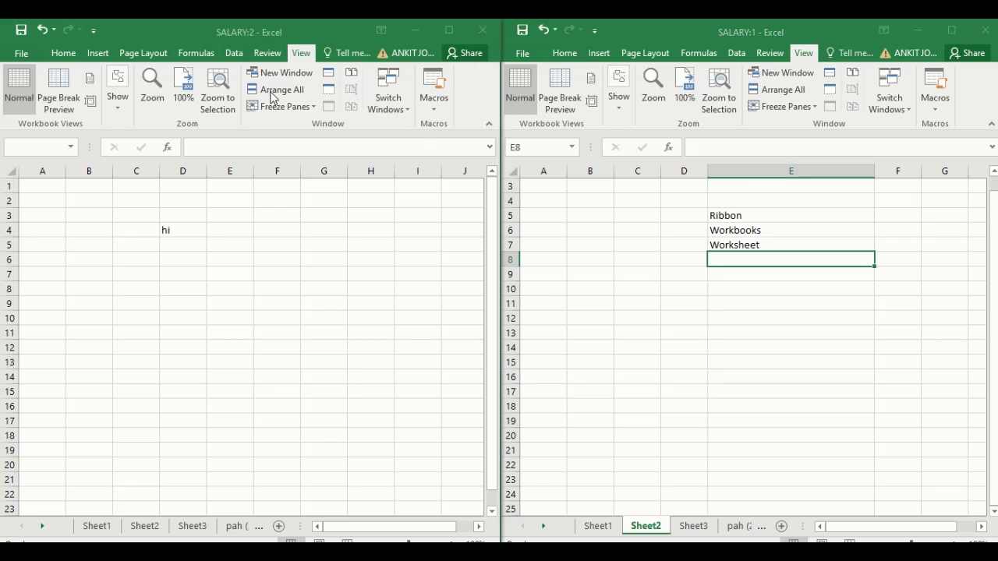
click(273, 92)
click(463, 201)
click(478, 265)
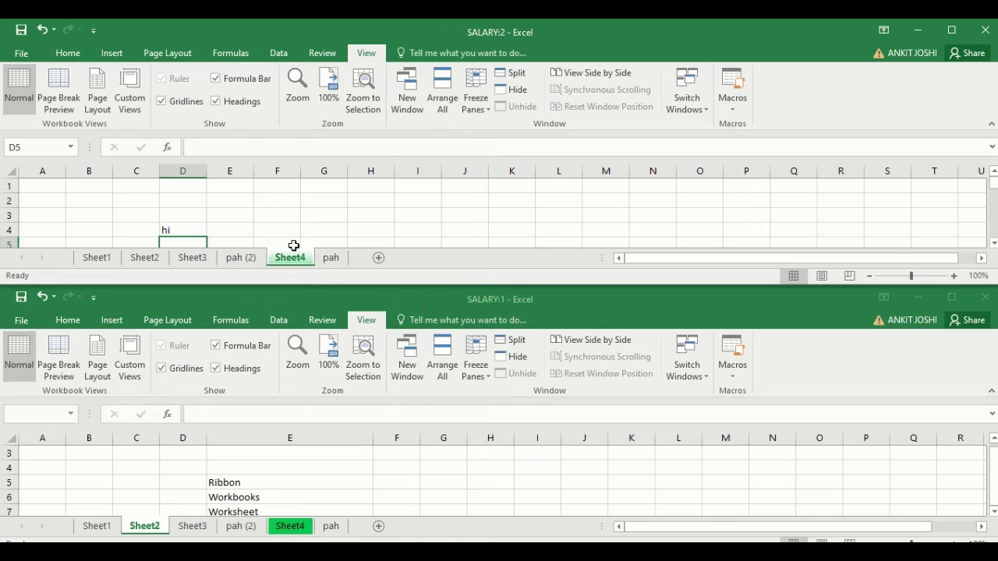
Arrange the two workbook windows in a cascade and close the SALARY:2 window, continuing in the remaining window's Sheet2.
click(442, 95)
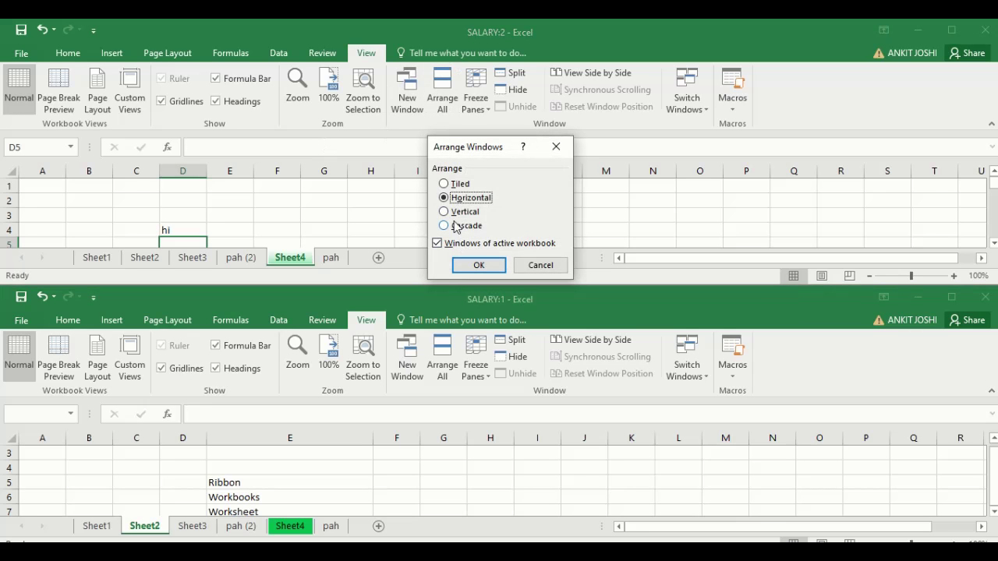
click(458, 226)
click(479, 266)
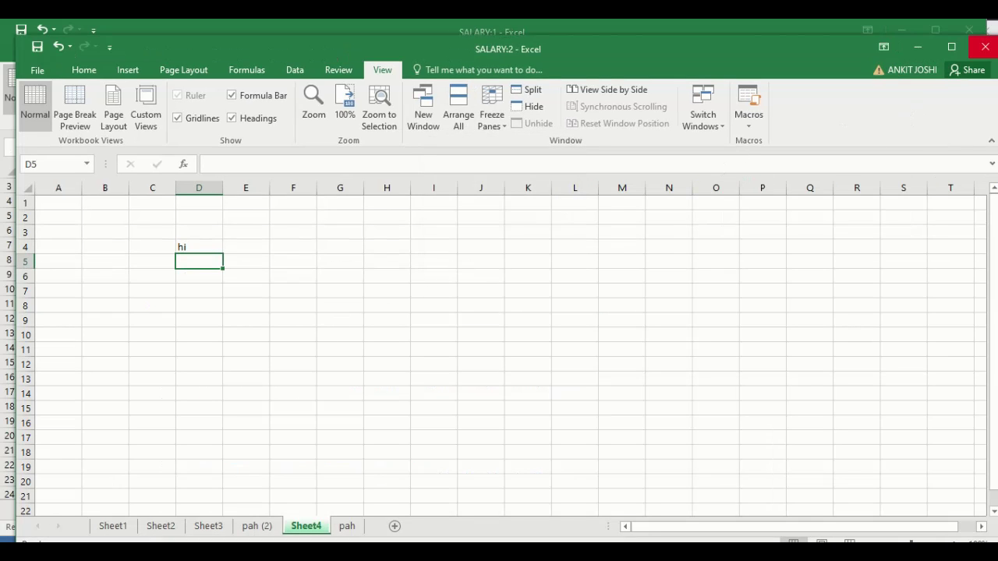
click(985, 49)
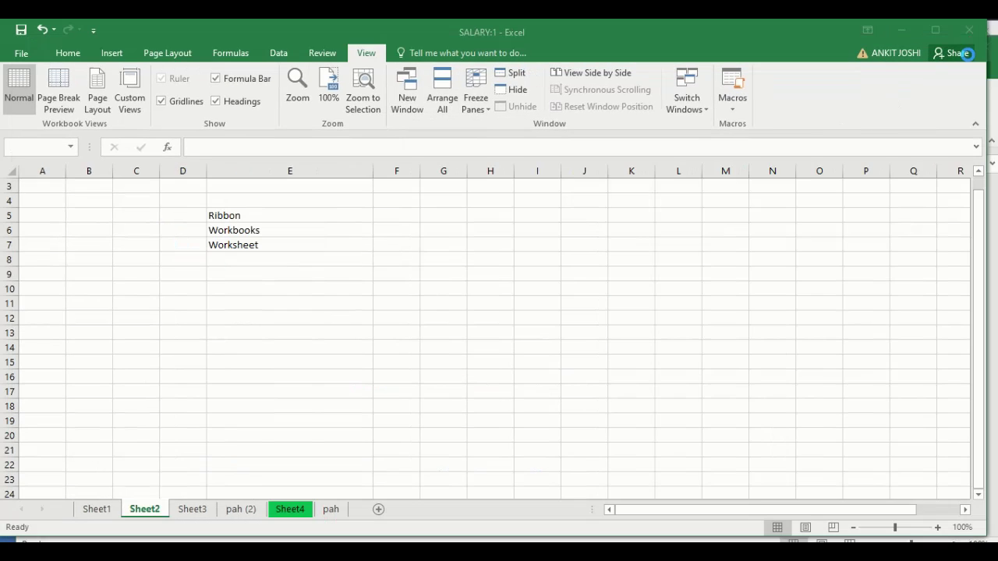
click(258, 374)
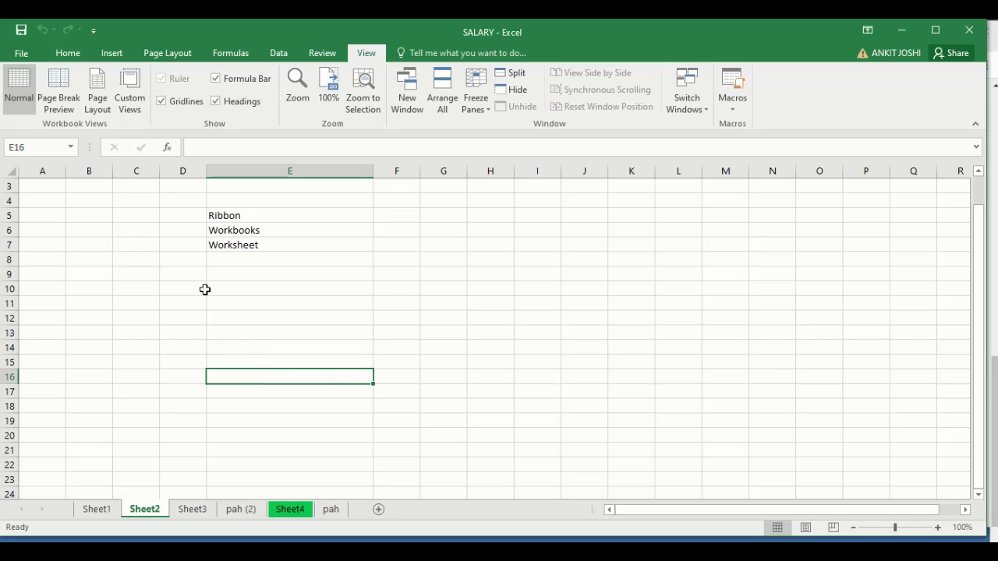
click(172, 423)
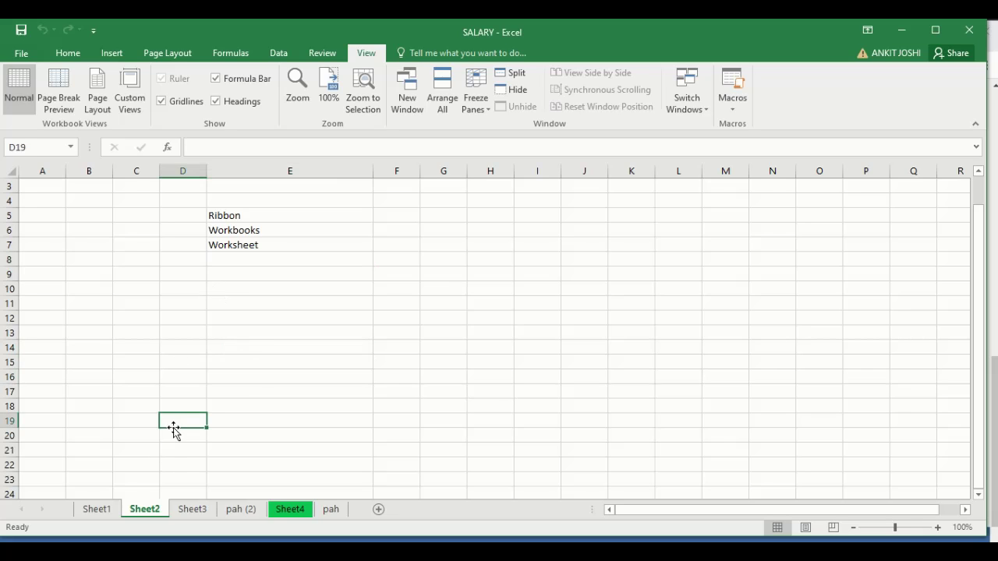
Group Sheet2, Sheet3 and pah (2), and enter "Pahel academy" in cell D11 of all three sheets.
ctrl+click(192, 510)
ctrl+click(236, 510)
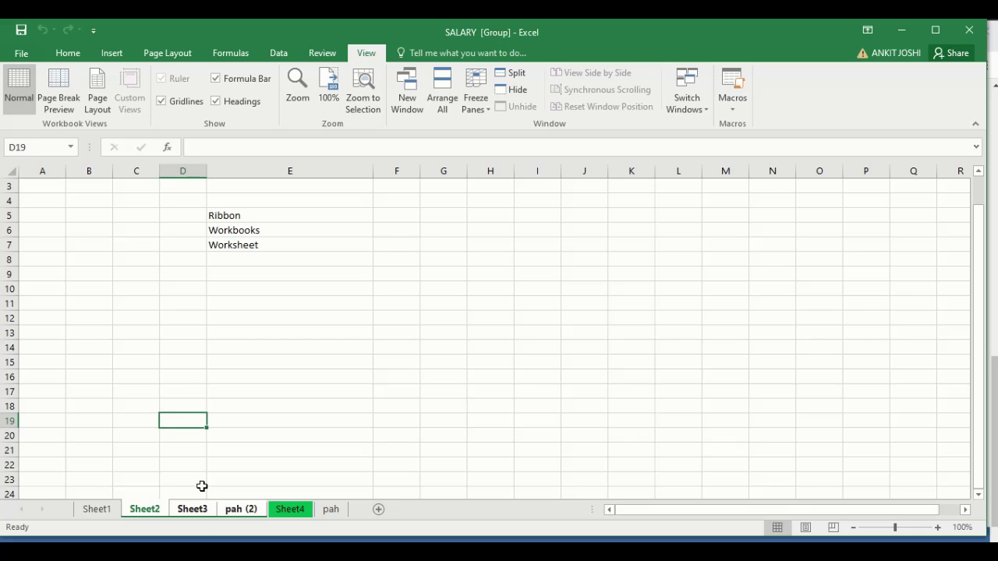
click(178, 304)
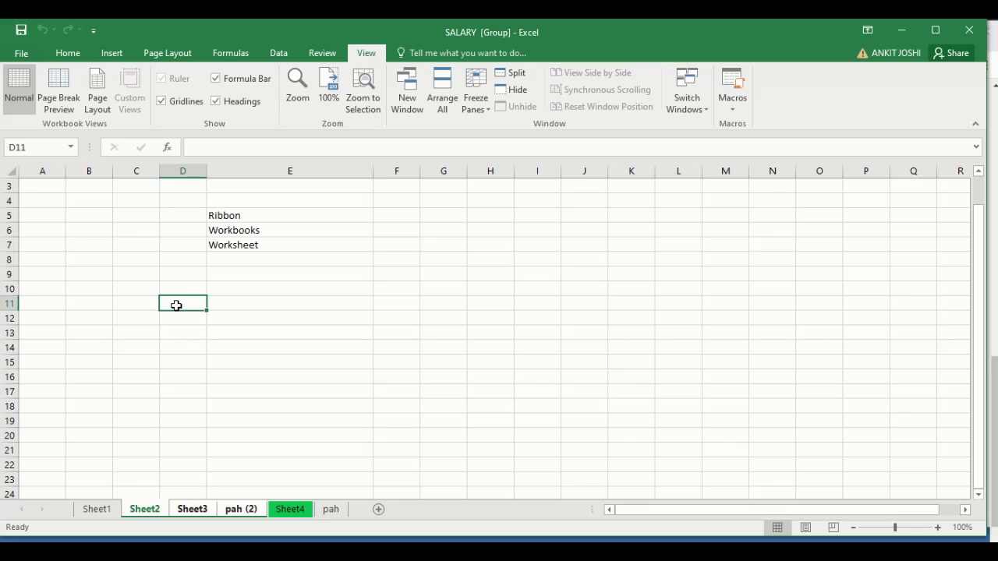
text(Pa)
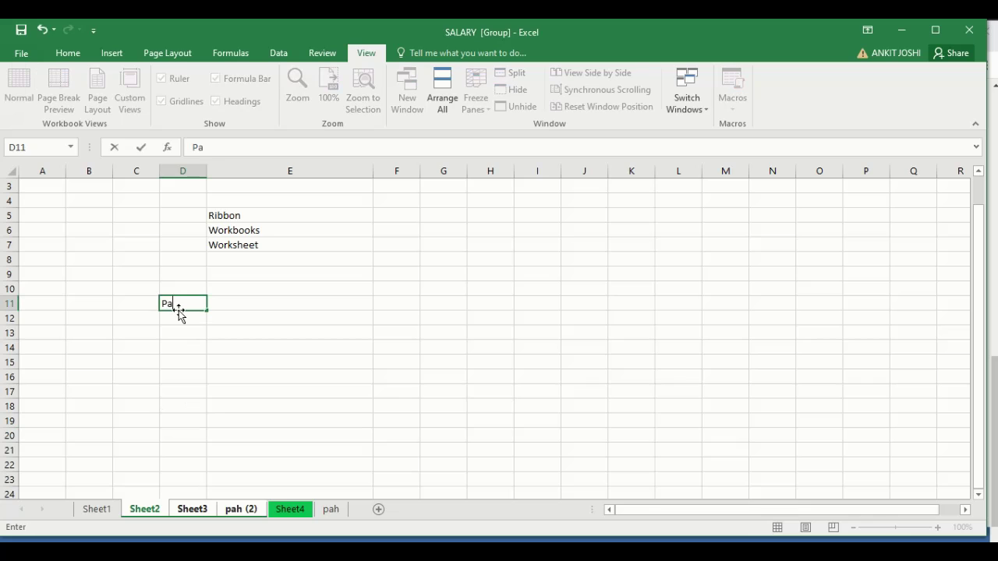
text(hel academy)
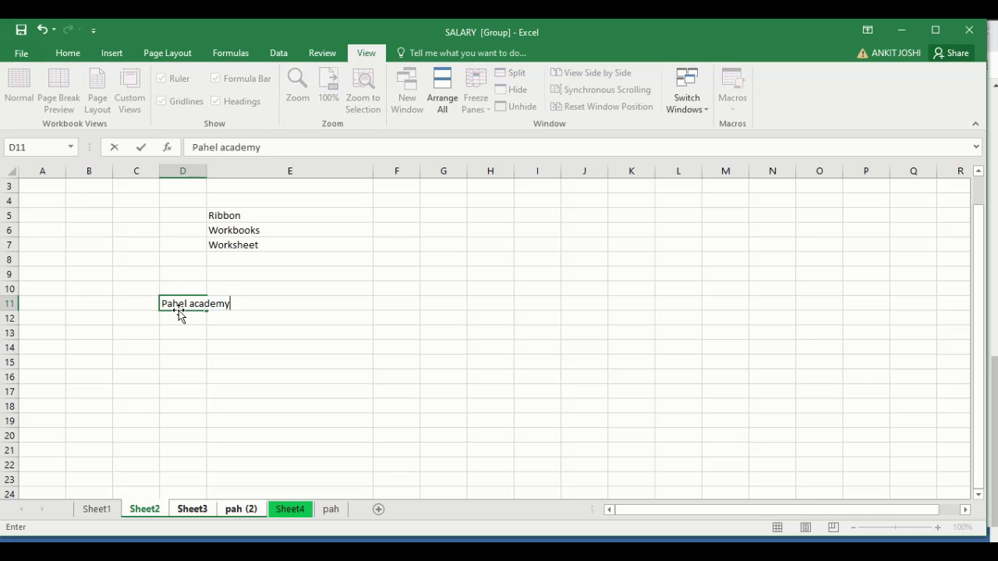
key(Return)
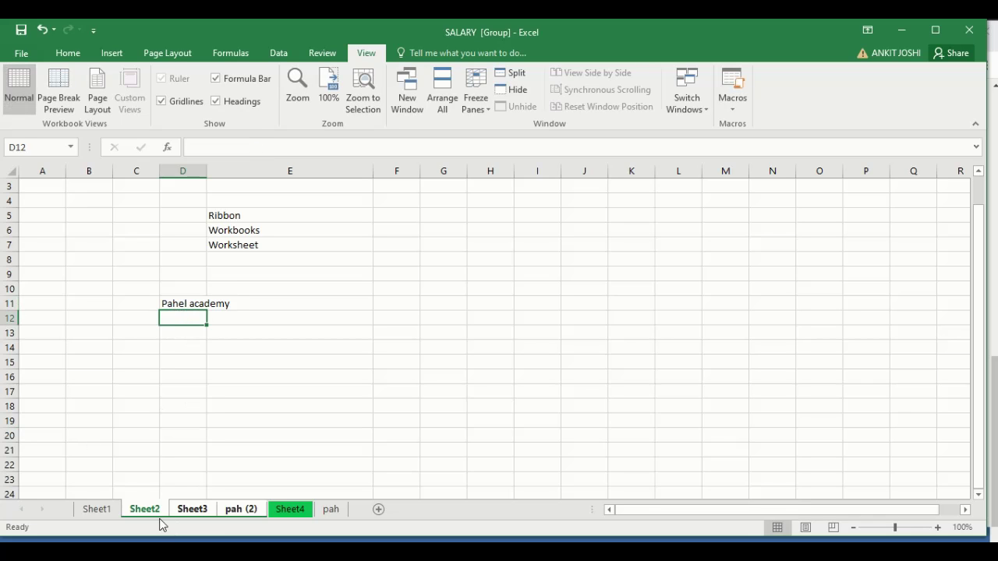
Examine cell D11 in each of the grouped sheets Sheet3, pah (2) and Sheet2.
click(185, 510)
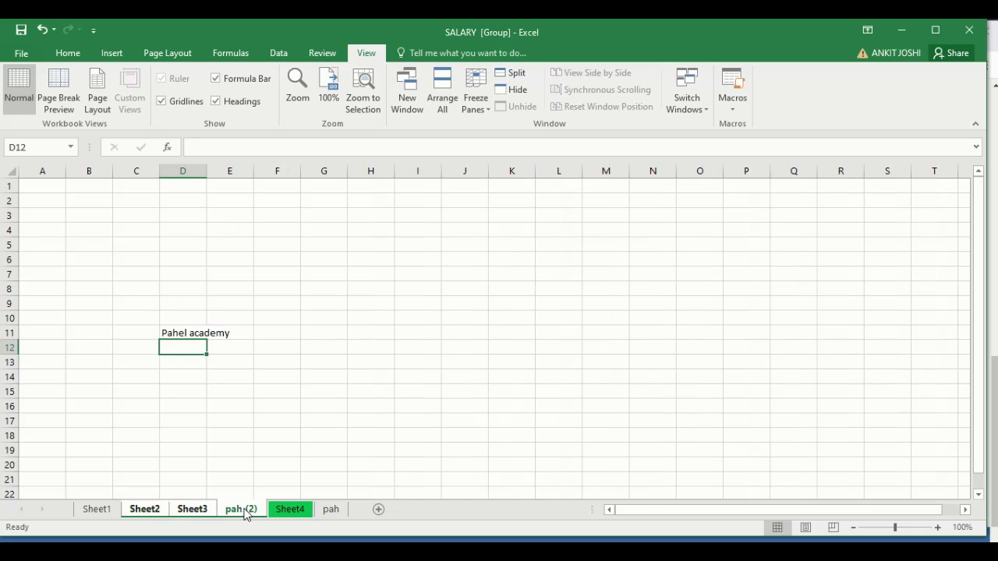
click(145, 511)
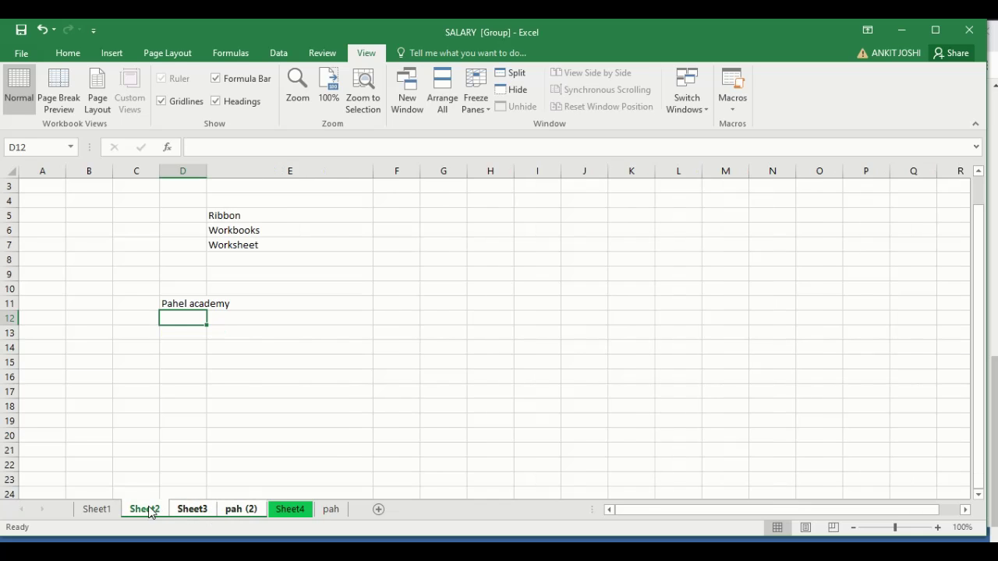
click(191, 510)
click(241, 509)
click(191, 510)
click(145, 510)
Delete the text in cell D11 across the grouped sheets and check Sheet3 before returning to Sheet2.
click(165, 304)
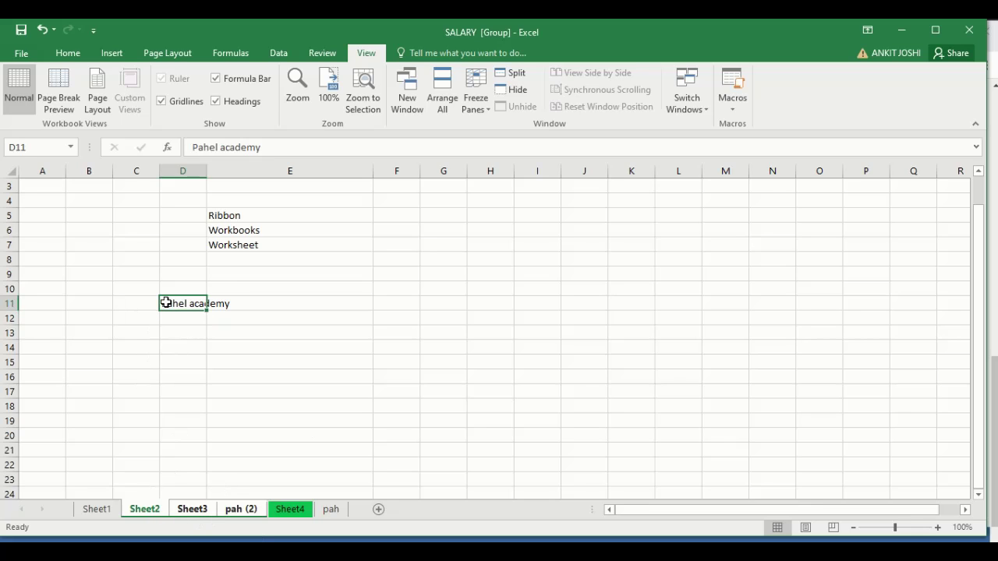
key(Delete)
key(Return)
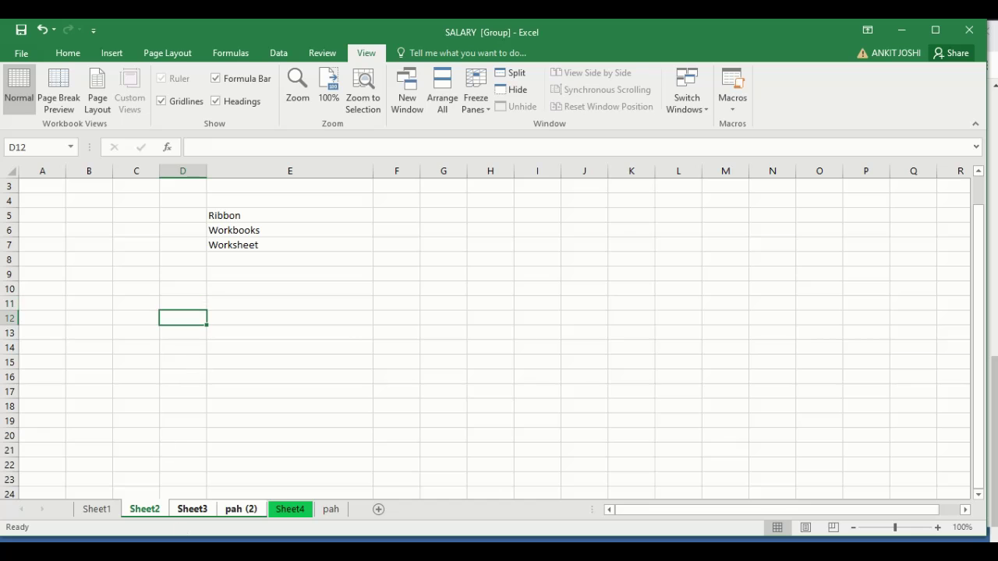
click(202, 510)
click(144, 511)
click(141, 437)
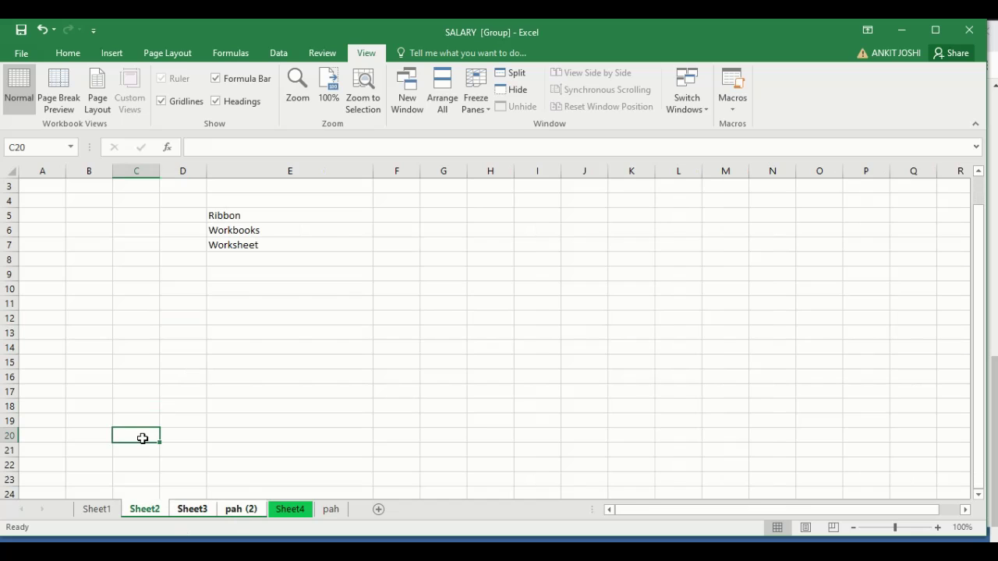
Ungroup the grouped sheets, staying on Sheet2, and select cell D17.
right_click(145, 510)
click(176, 493)
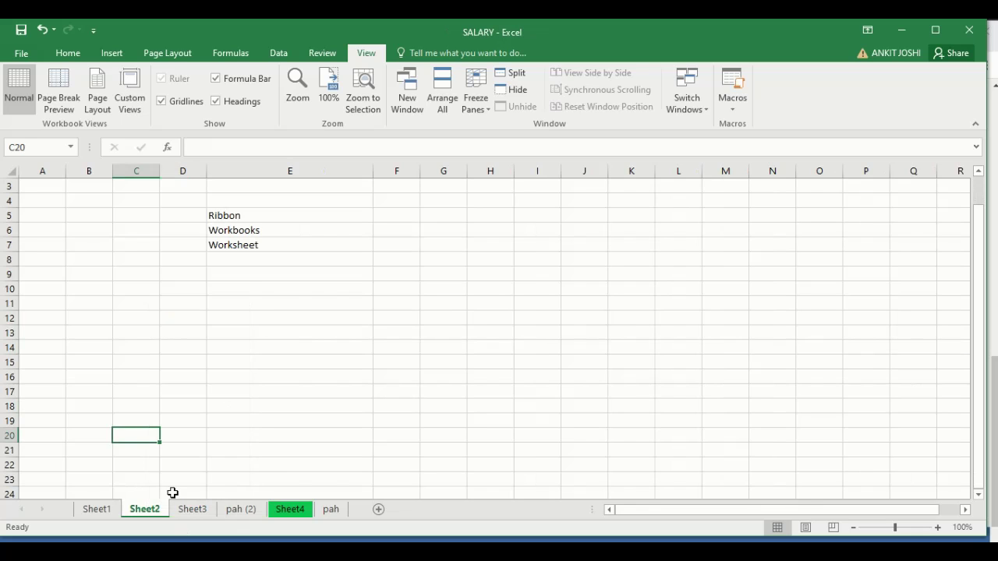
click(186, 389)
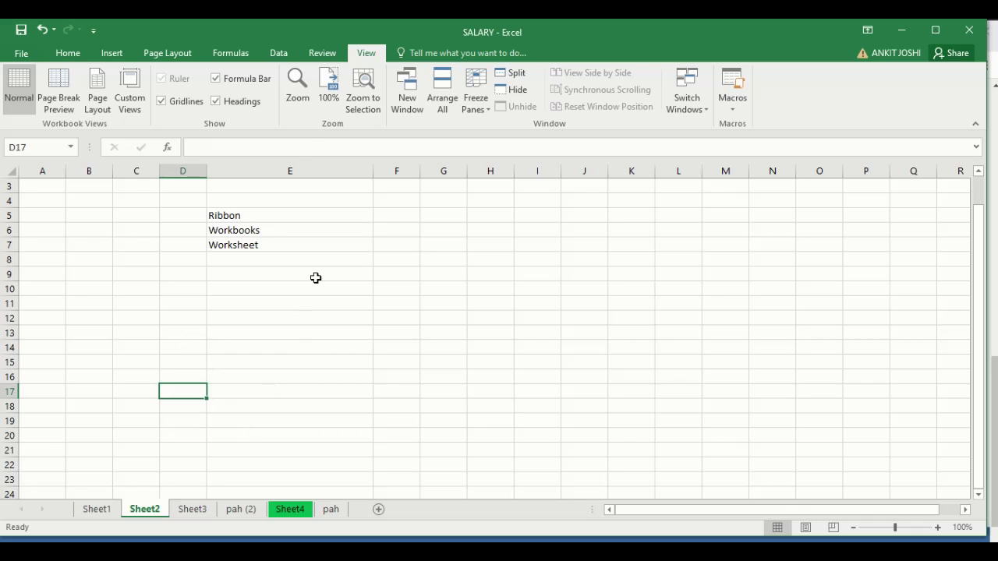
Set the magnification of Sheet2 to 200% through the Zoom dialog and look over the enlarged sheet.
click(300, 100)
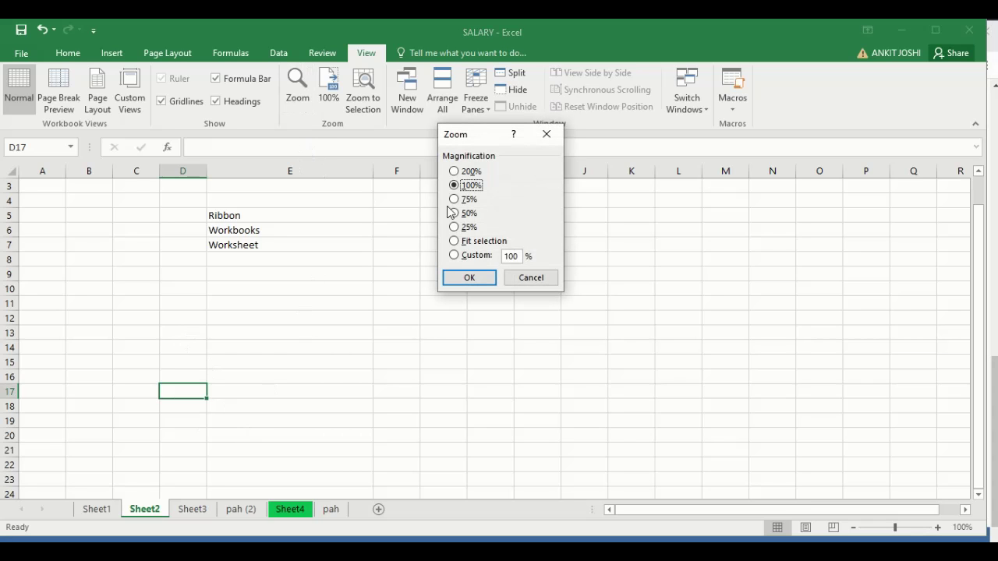
click(467, 172)
click(469, 276)
scroll(367, 257, down, 1)
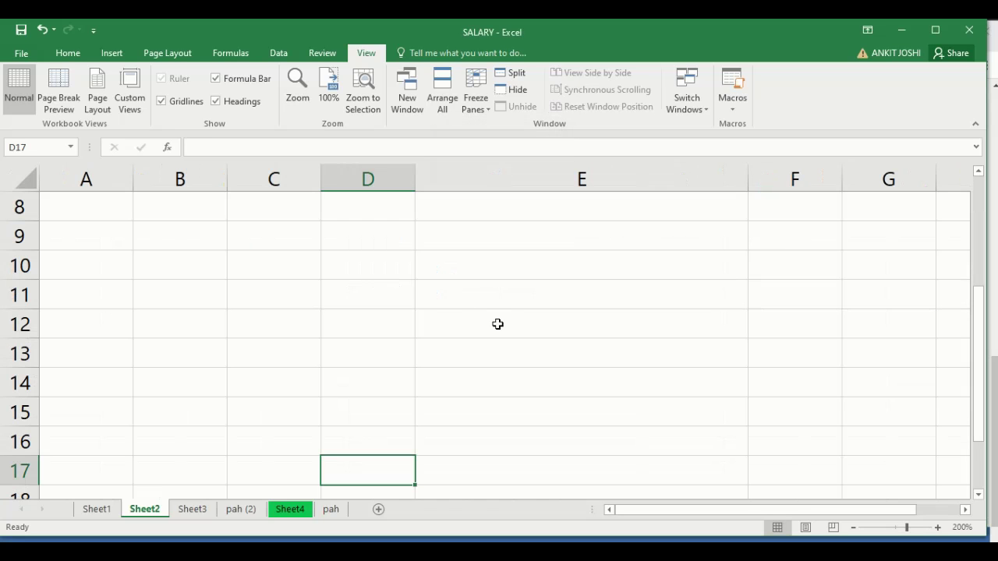
scroll(437, 267, up, 3)
Zoom to the range D3:E8 on Sheet2 and return the sheet to 100% zoom.
drag(350, 265, 553, 410)
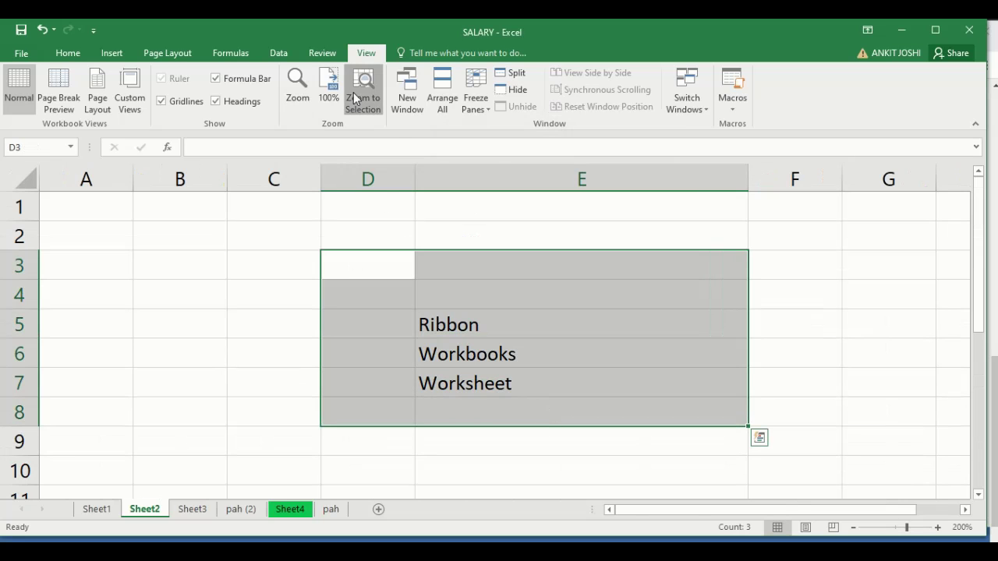
click(358, 102)
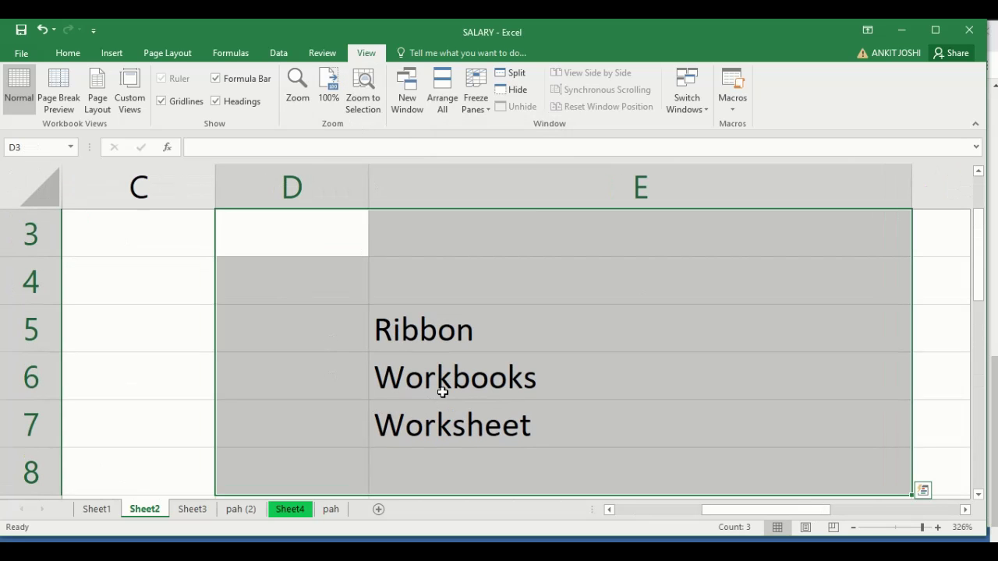
click(329, 86)
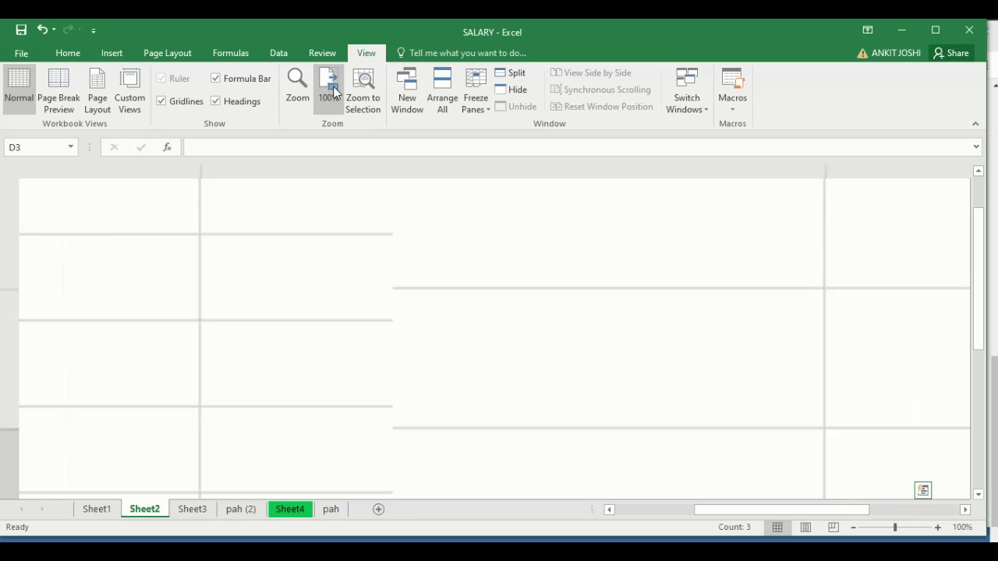